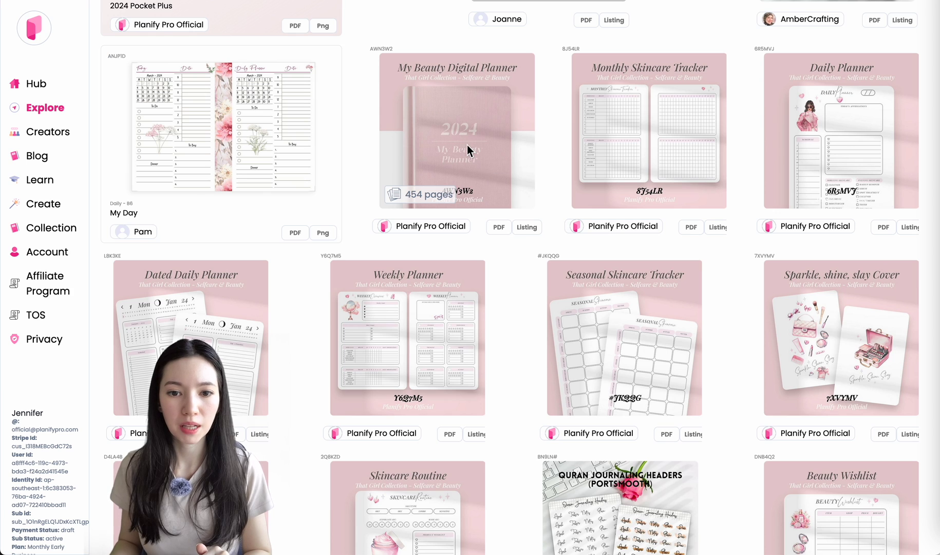
Scroll up and down through the Explore listings to locate the My Beauty Digital Planner.
scroll(467, 145, "up", 6)
scroll(368, 135, "down", 3)
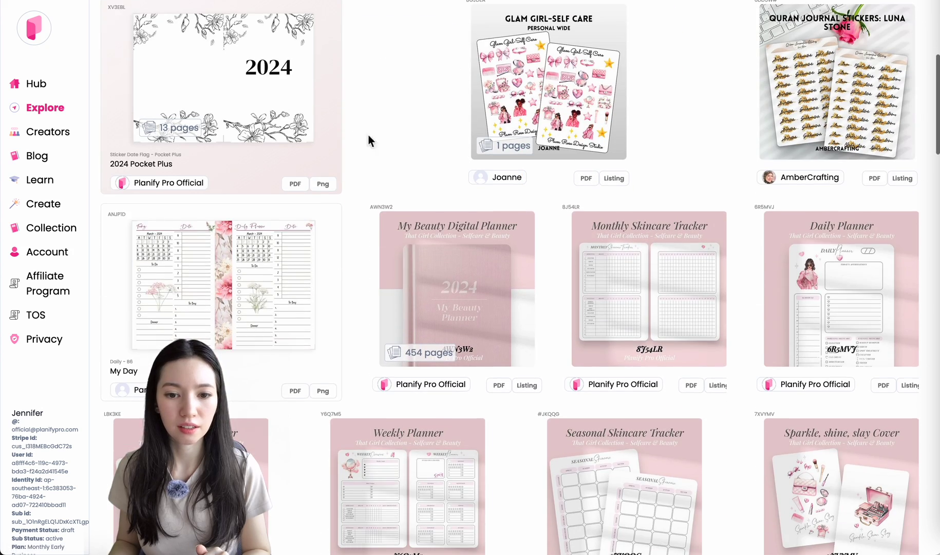
scroll(440, 318, "up", 5)
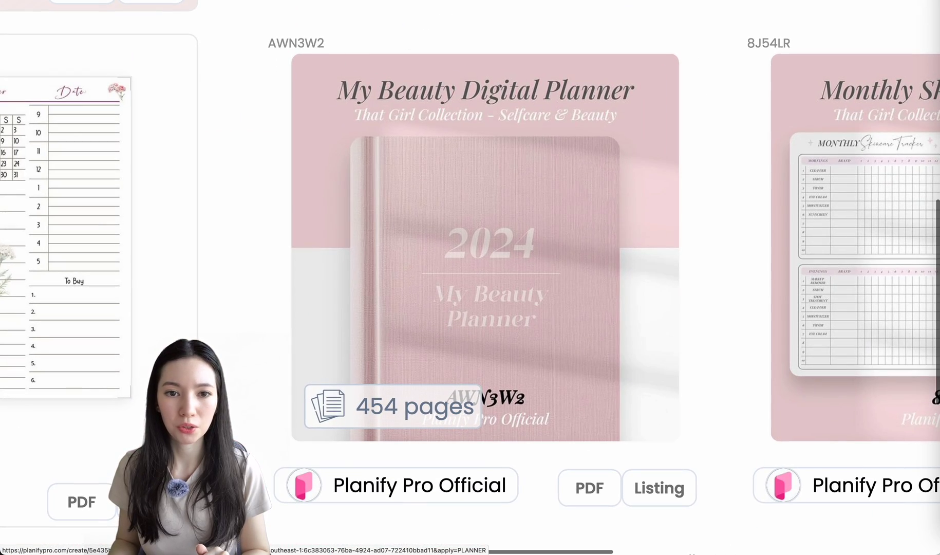
scroll(440, 318, "down", 5)
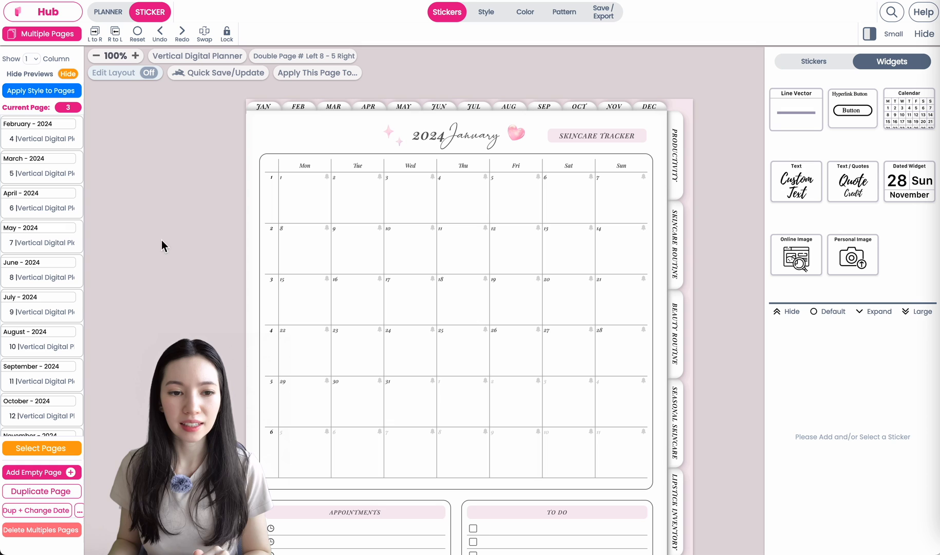
scroll(36, 261, "down", 4)
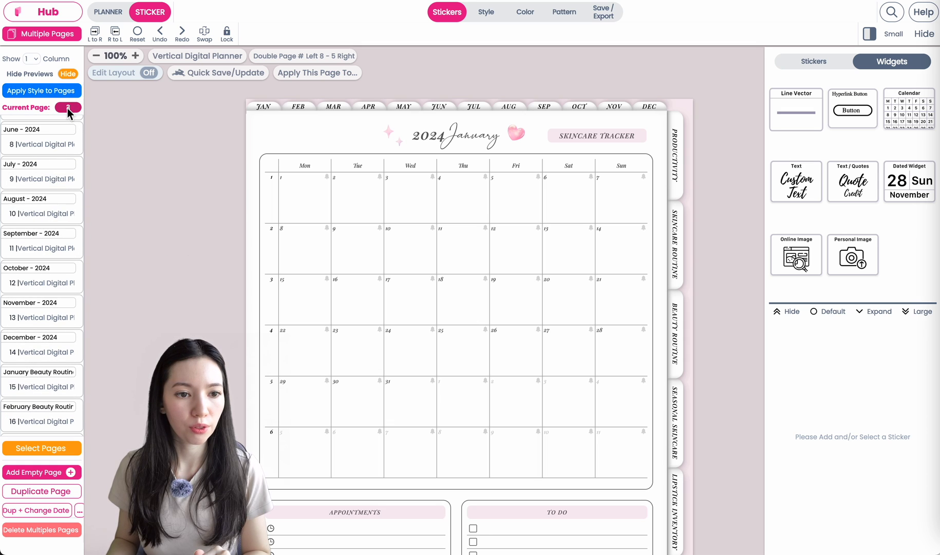
scroll(58, 236, "up", 8)
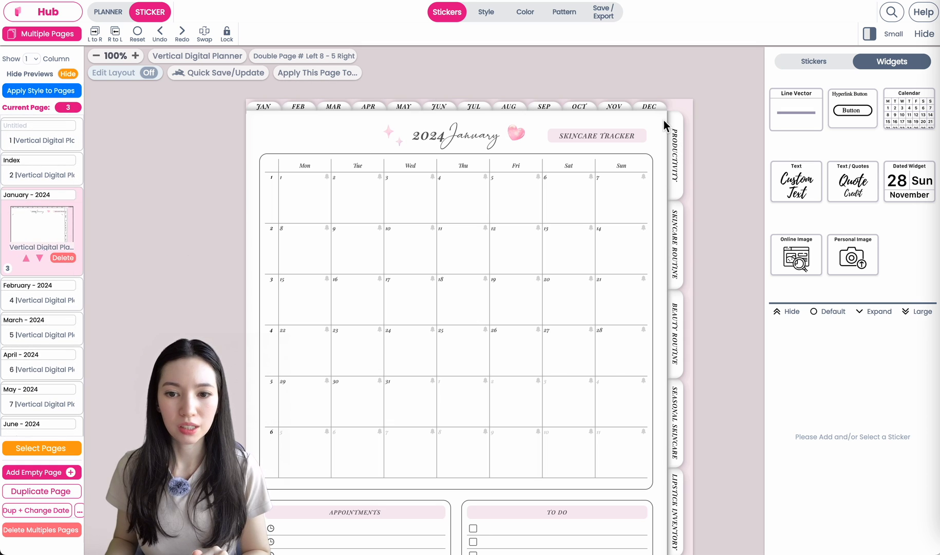
scroll(664, 123, "up", 3)
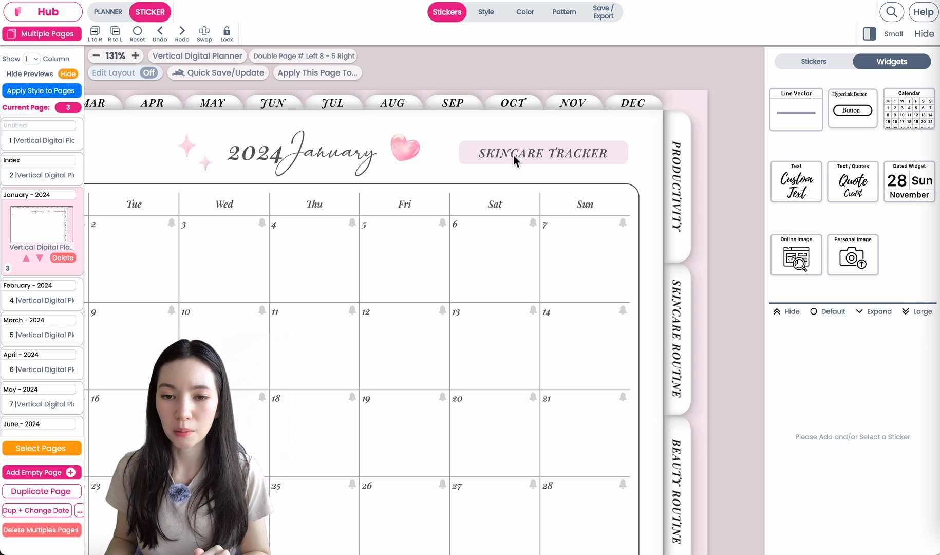
left_click(515, 155)
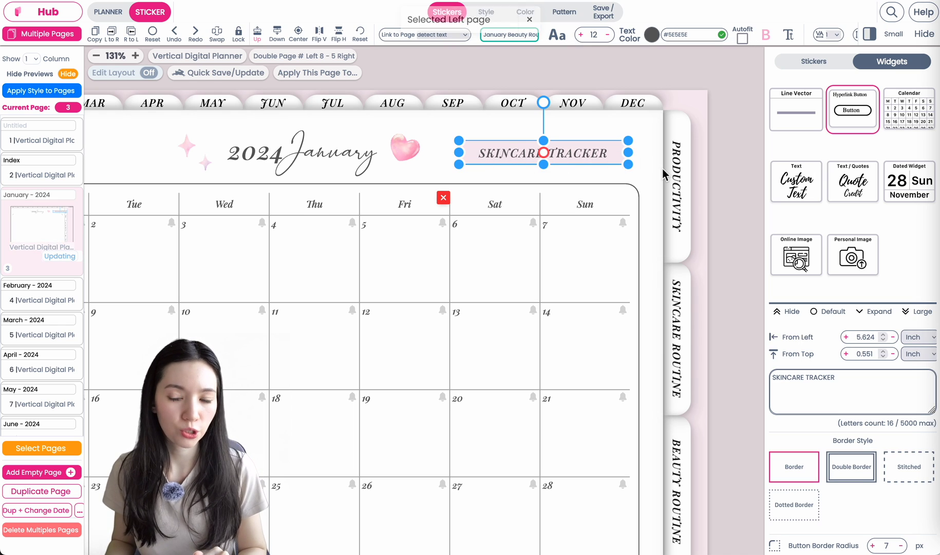
left_click(648, 163)
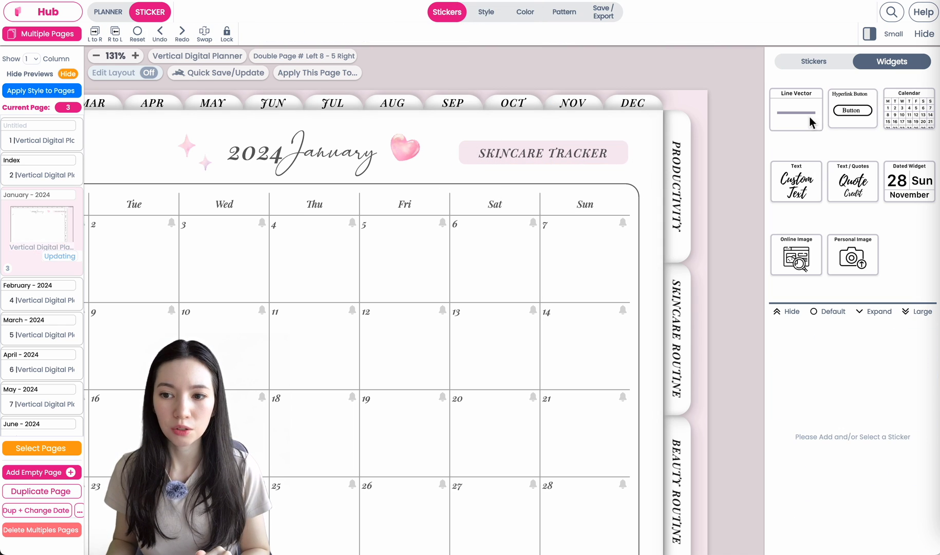
left_click(108, 11)
left_click(150, 12)
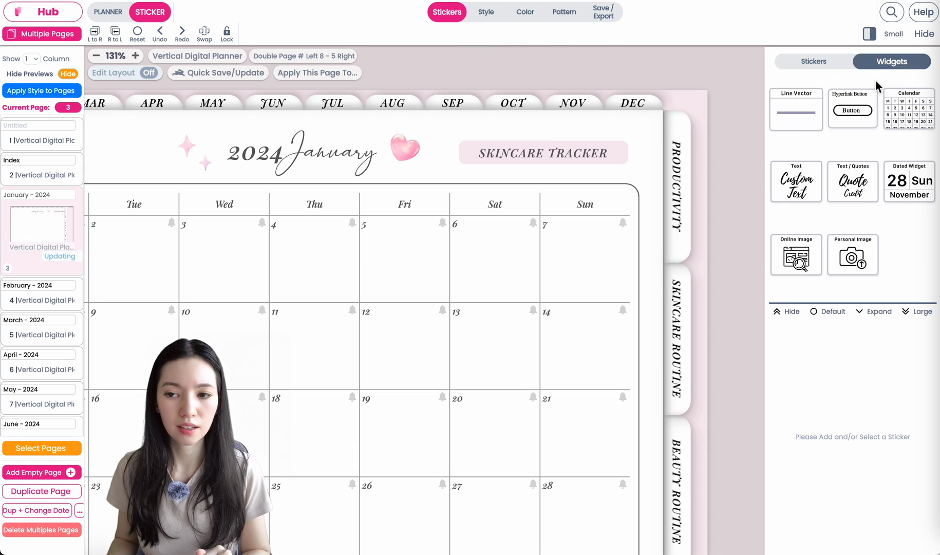
left_click(800, 64)
left_click(902, 61)
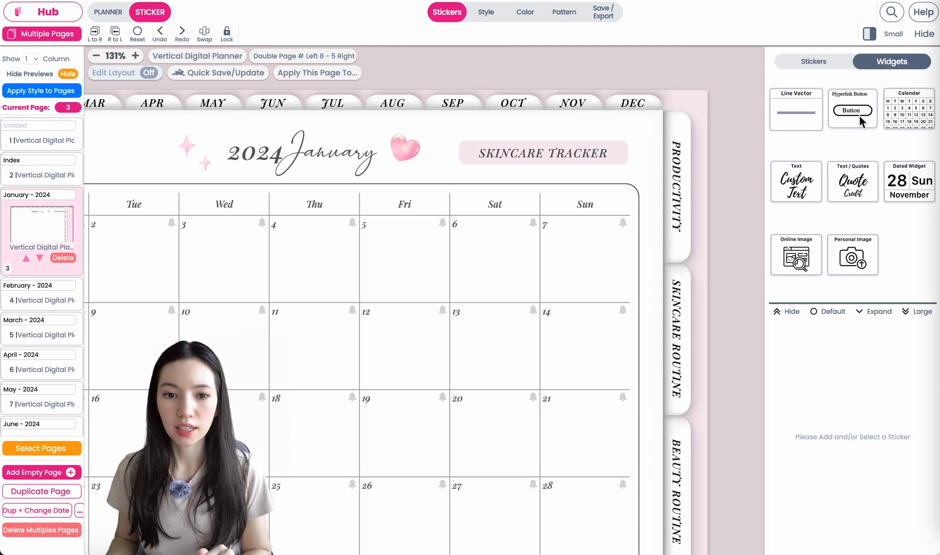
Add a hyperlink button and resize it into a short wide box in the top-left header.
left_click(860, 115)
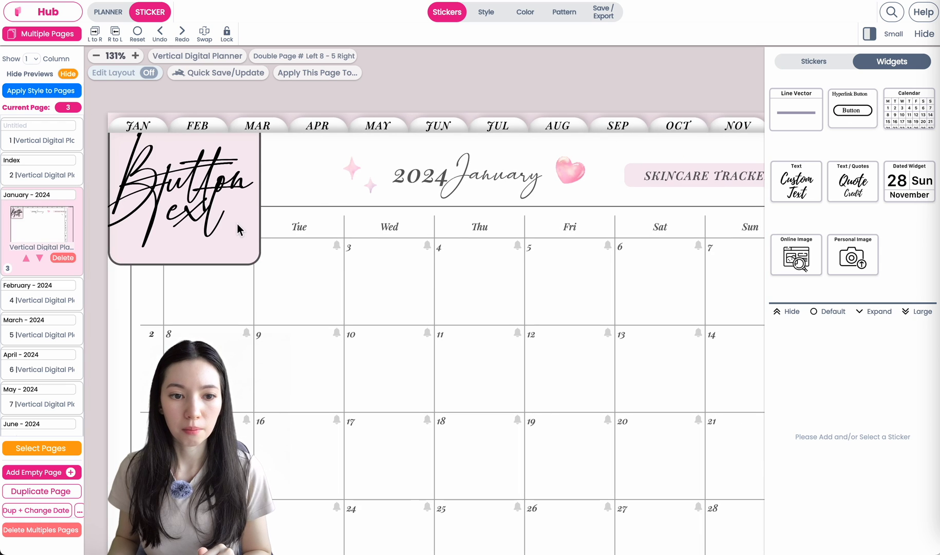
left_click(237, 226)
left_click_drag(237, 226, 417, 314)
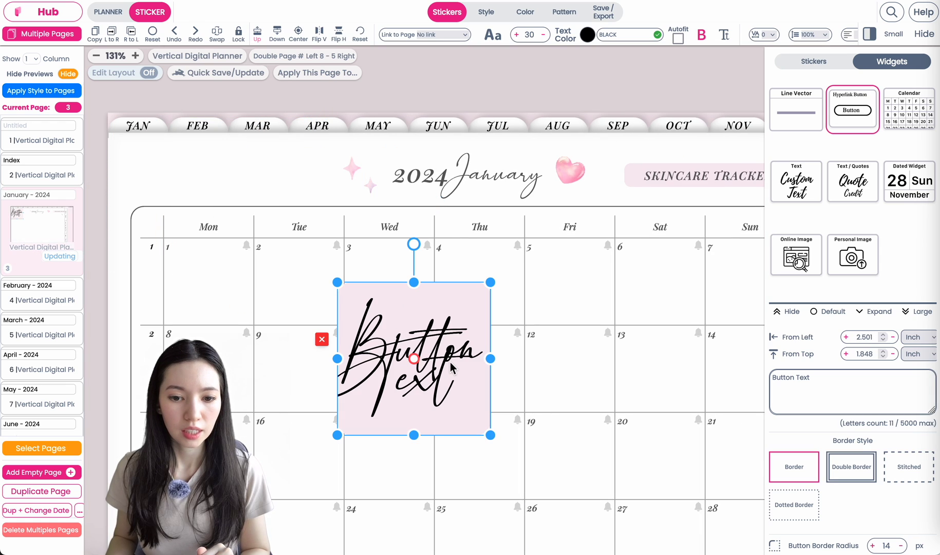
left_click_drag(492, 435, 355, 237)
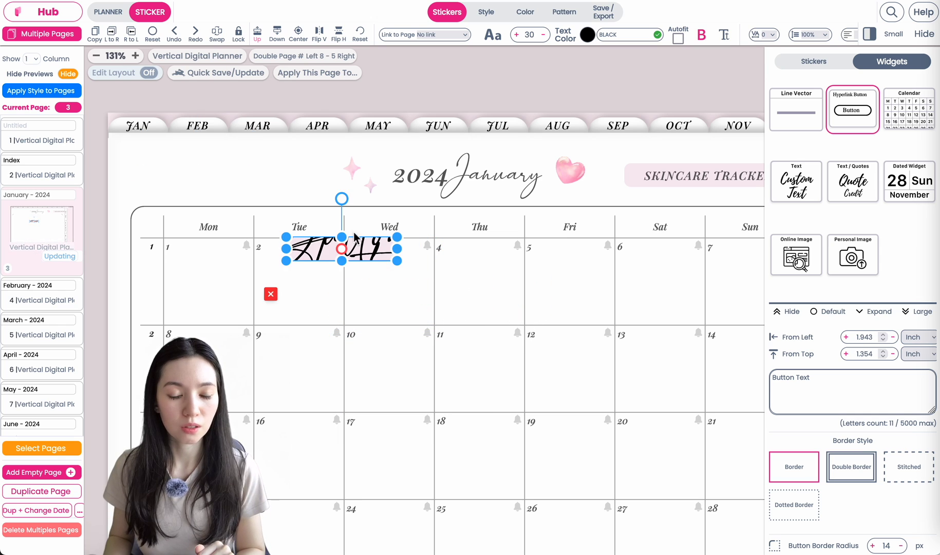
left_click_drag(270, 241, 216, 191)
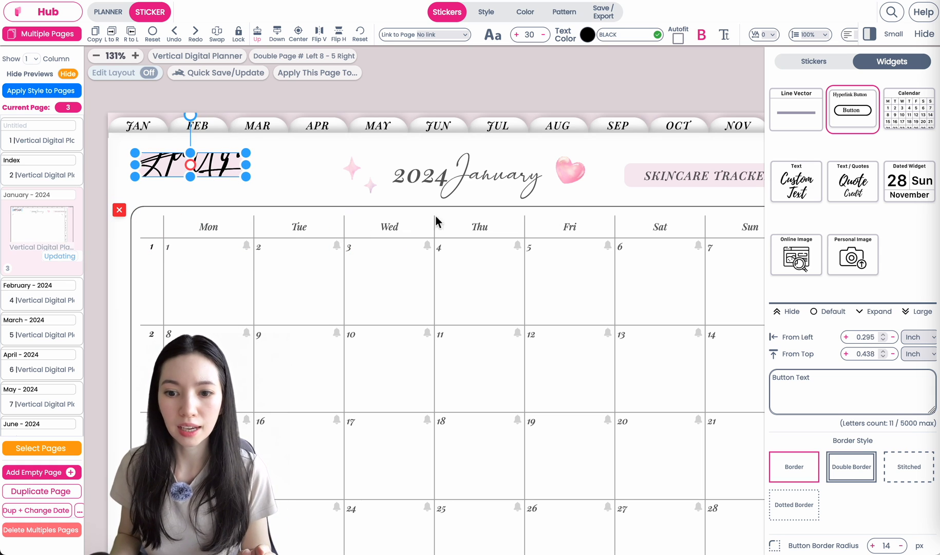
triple_click(837, 380)
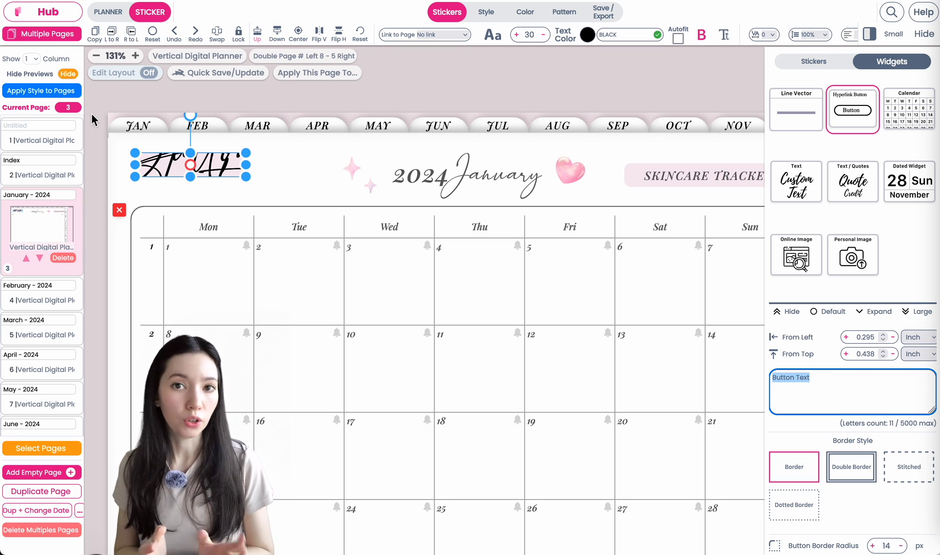
Label the button 'Notes' in the PlayfairDisplay-MediumItalic font.
left_click(811, 382)
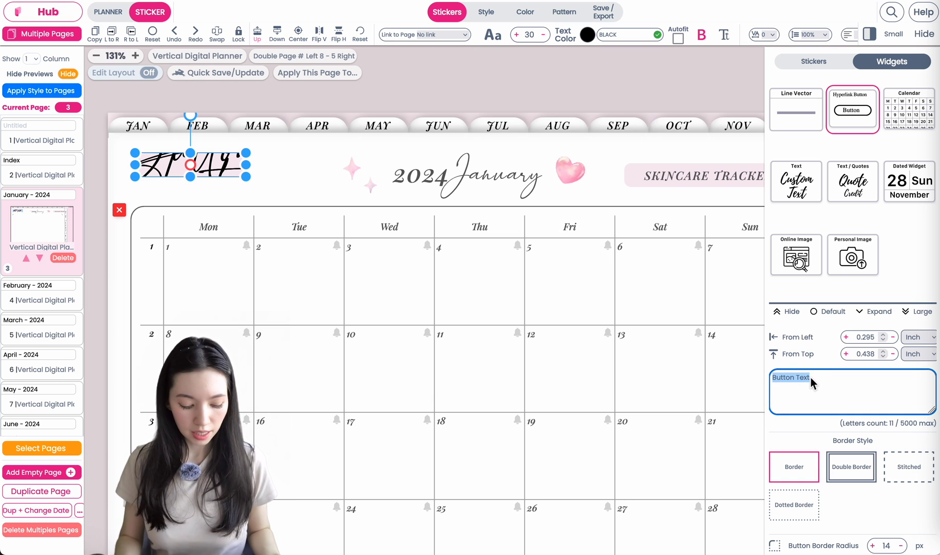
type("Notes")
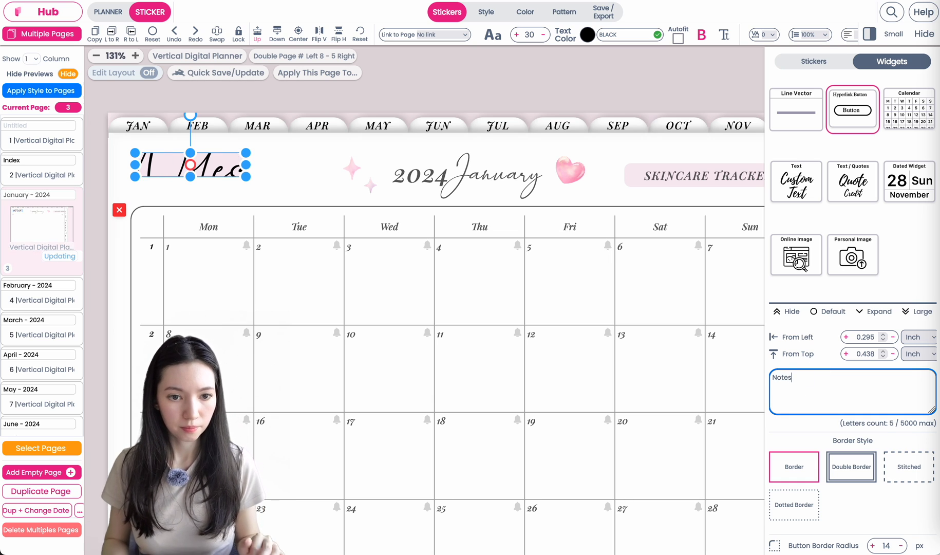
left_click(493, 36)
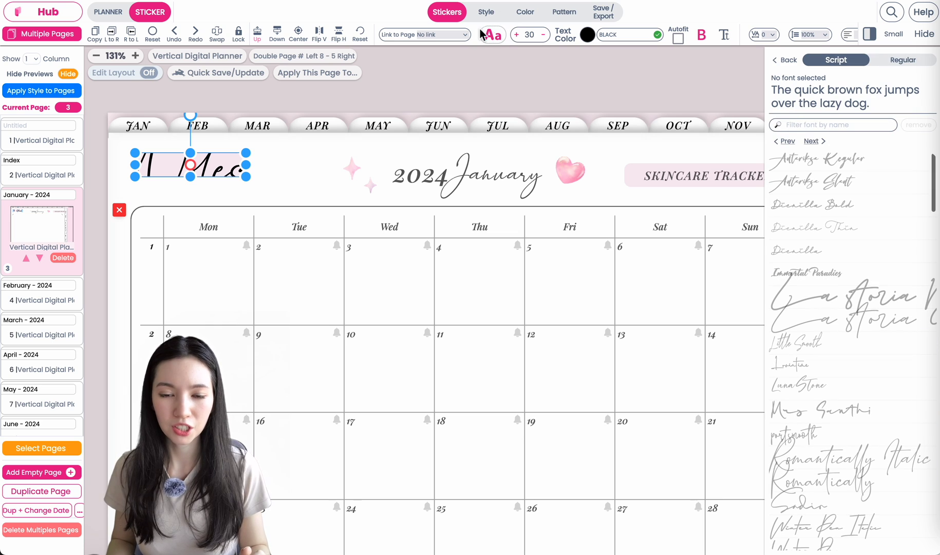
left_click(899, 60)
left_click(807, 220)
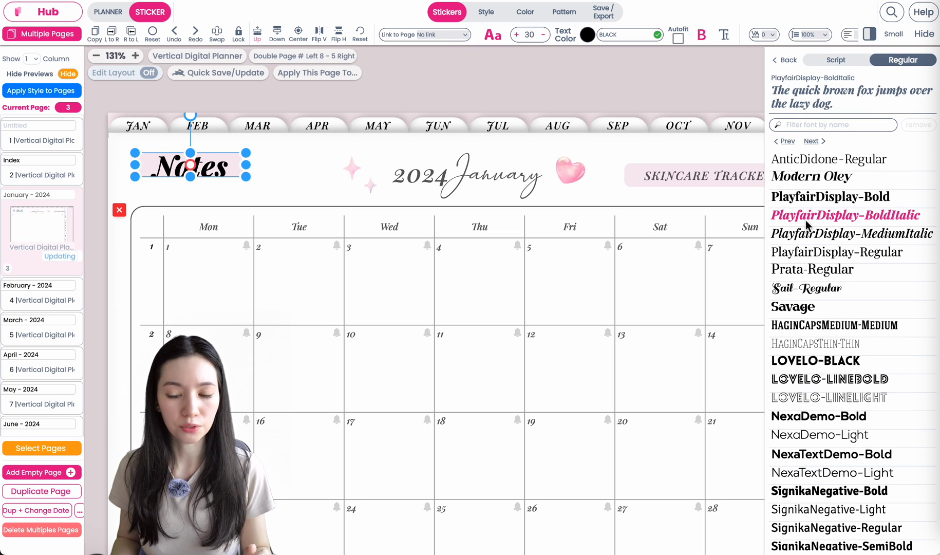
left_click(813, 236)
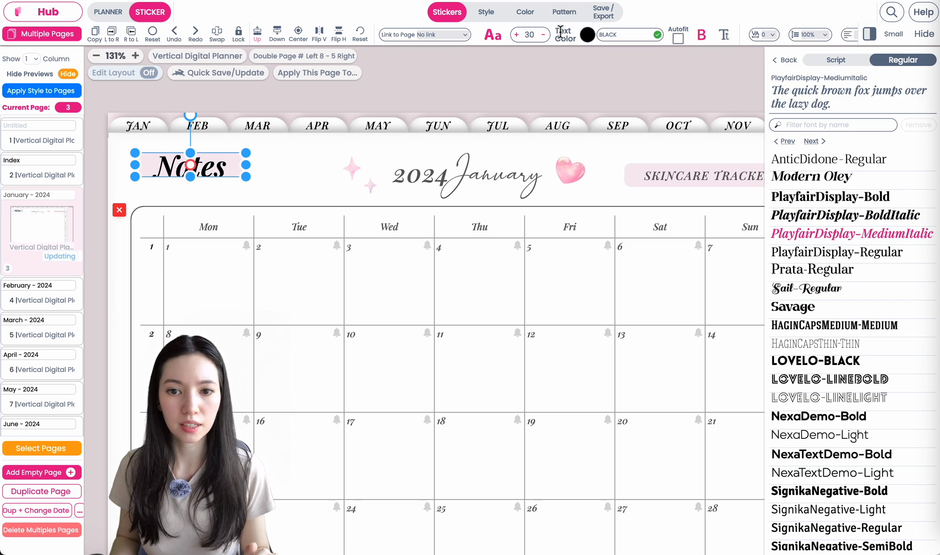
Set the Notes label's font size to 14, then go back to the widget settings.
double_click(529, 35)
type("28")
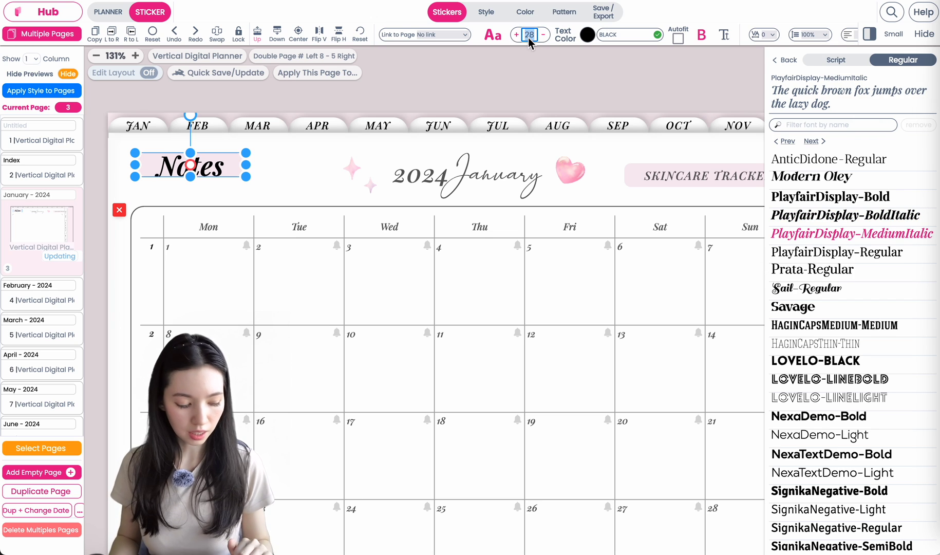
type("10")
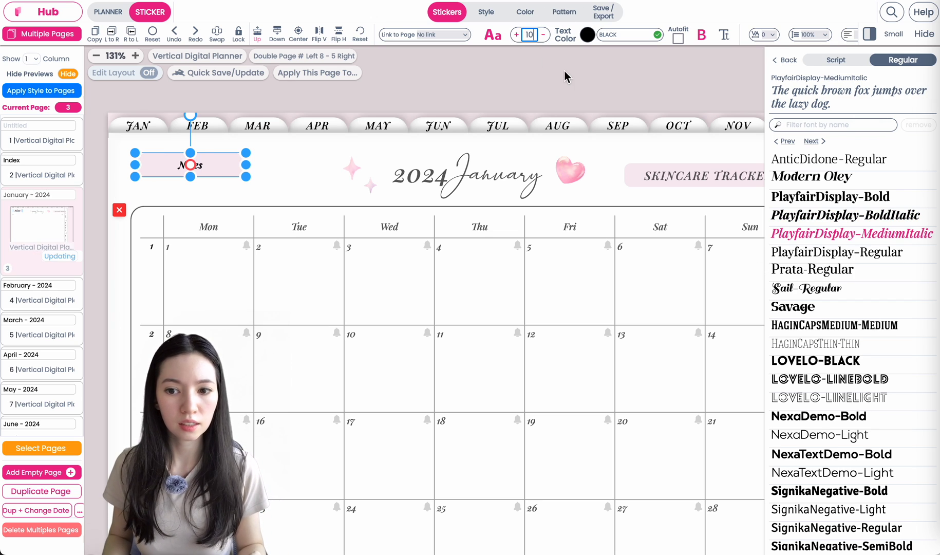
left_click(518, 36)
left_click(517, 35)
left_click(517, 36)
left_click(517, 36)
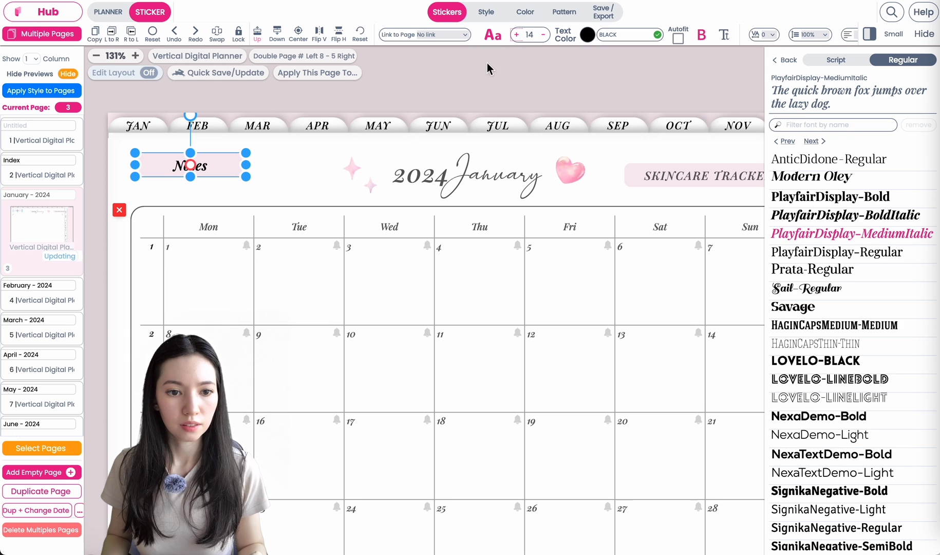
left_click(279, 203)
left_click(190, 166)
left_click(836, 60)
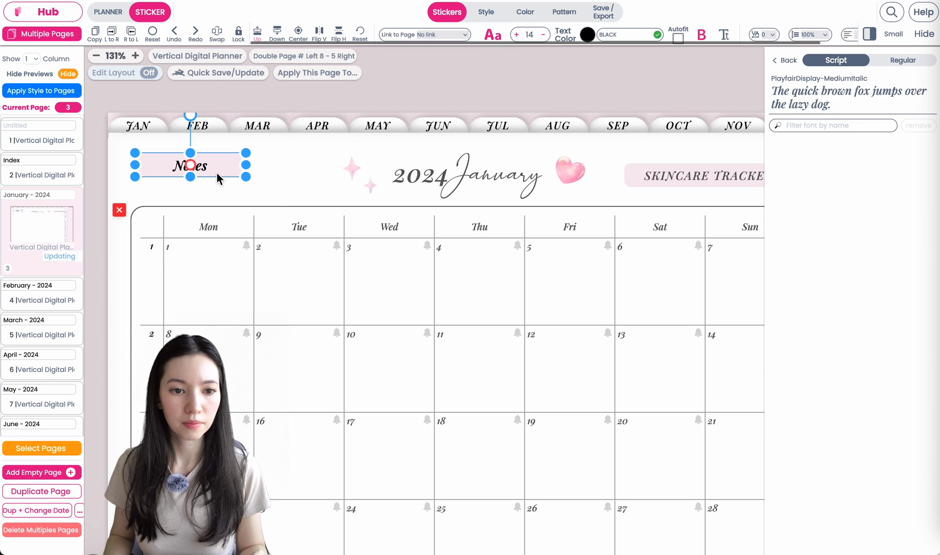
left_click(786, 59)
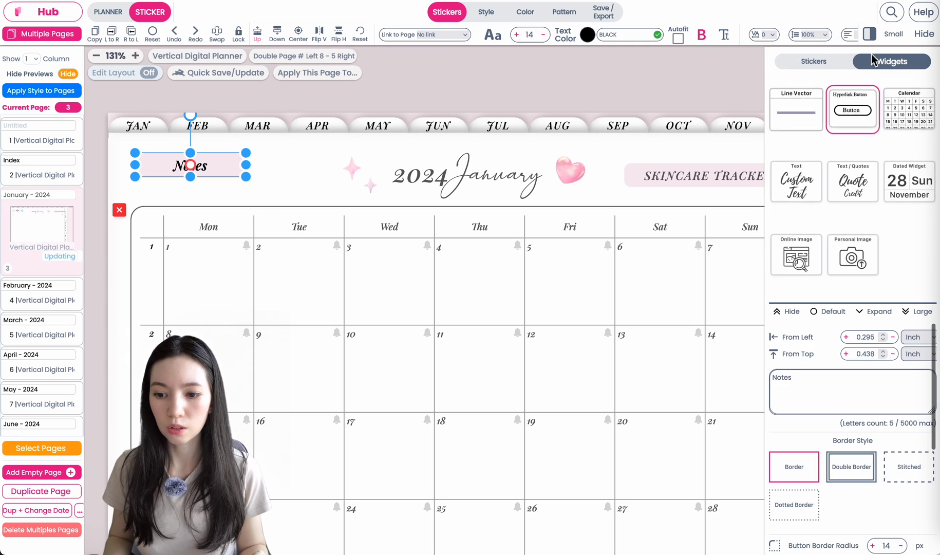
Set the Notes button's border radius to 50.
scroll(845, 342, "down", 5)
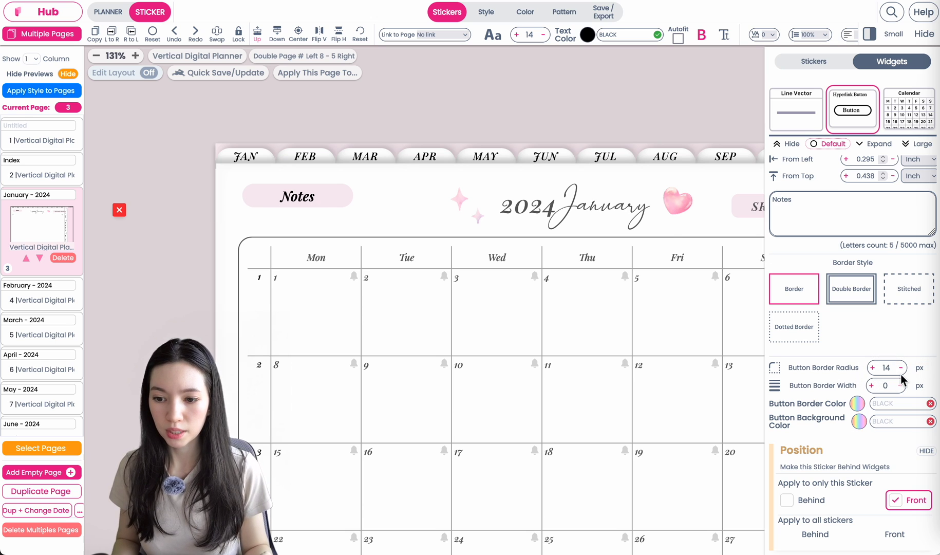
type("0")
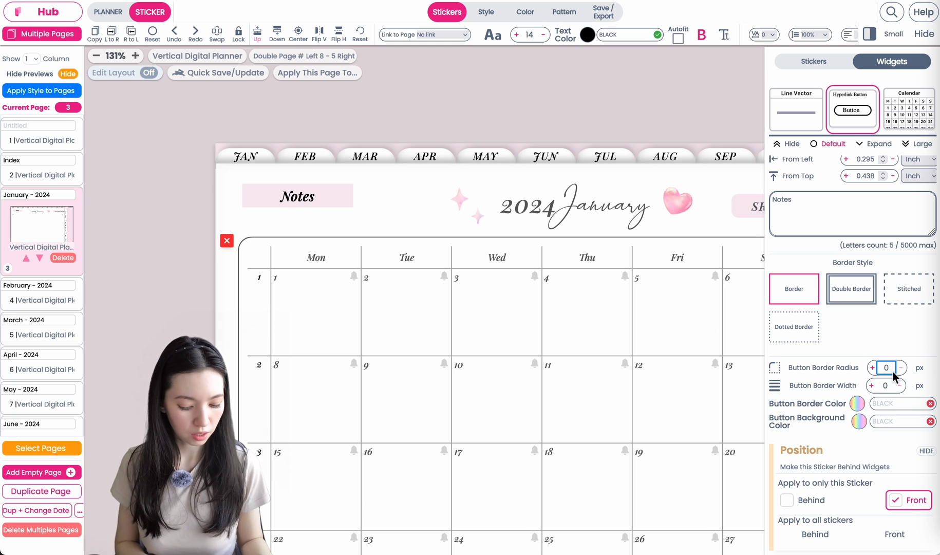
type("10")
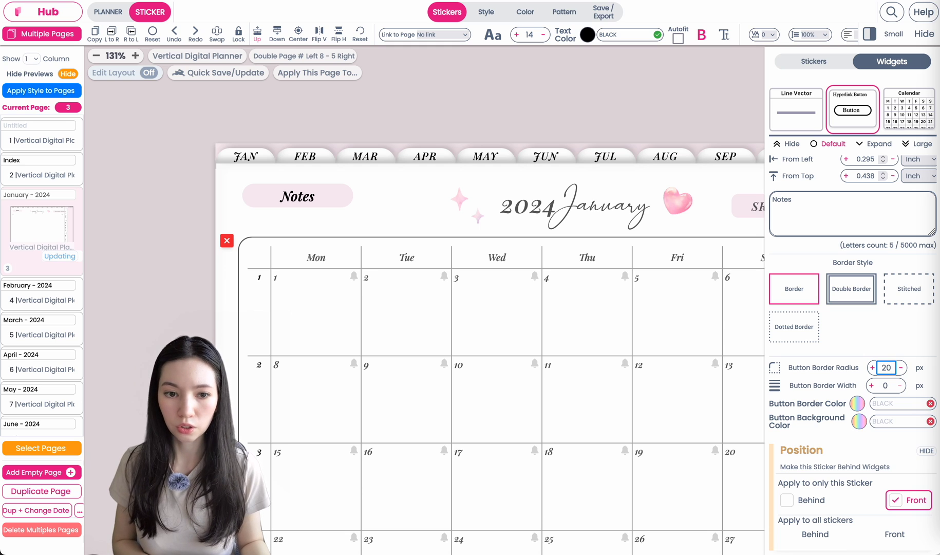
key("BackSpace")
key("BackSpace")
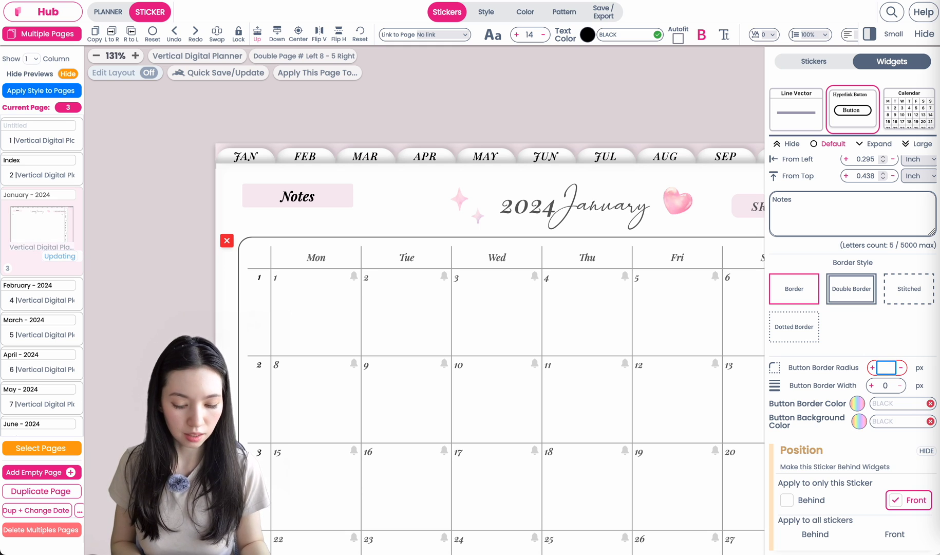
type("50")
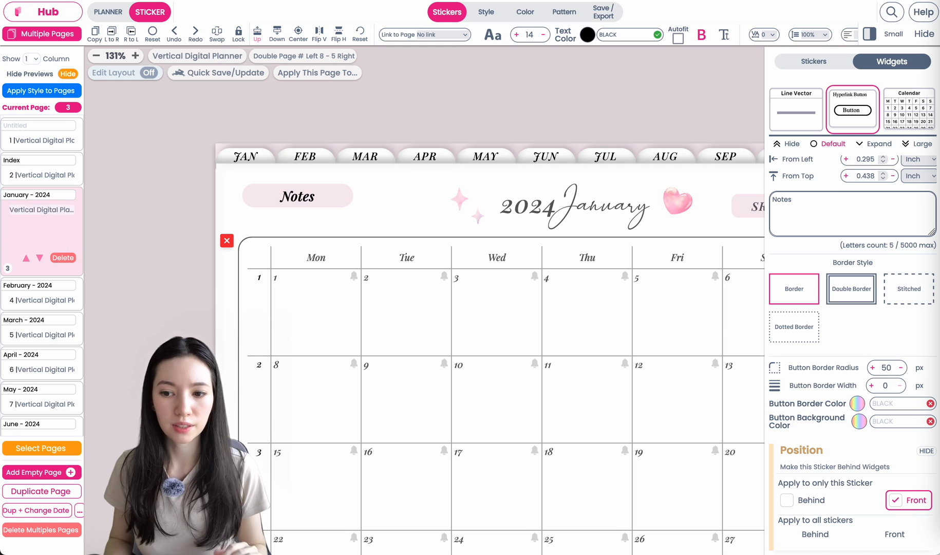
Give the button a grey #808080 background colour.
left_click(895, 407)
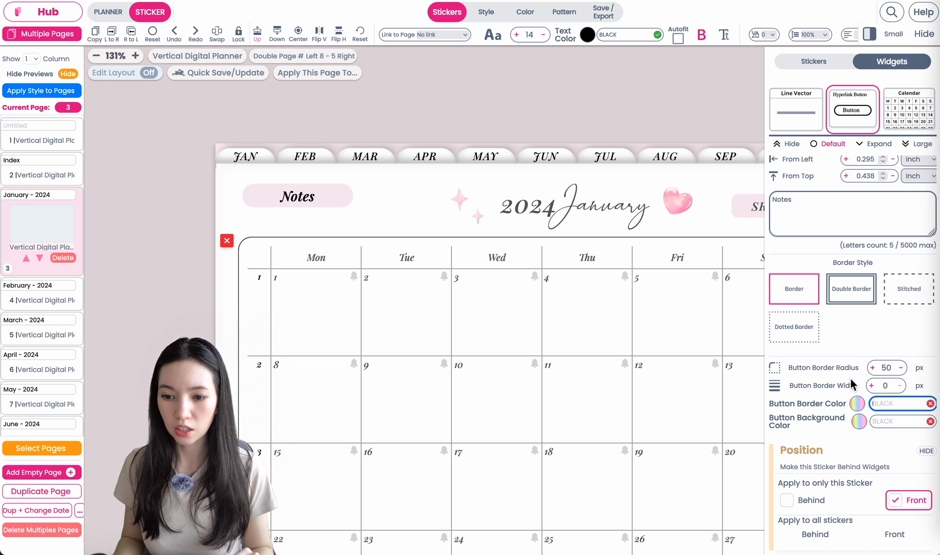
left_click(885, 430)
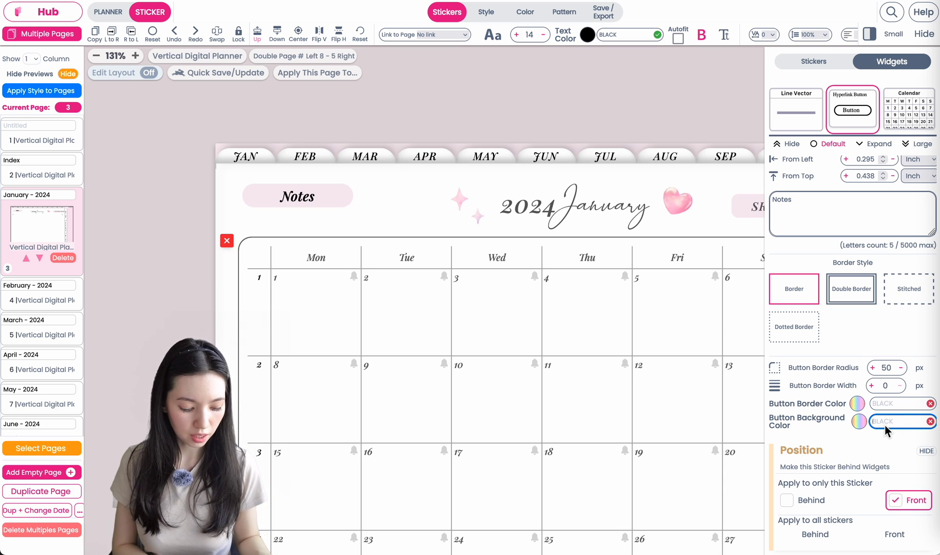
type("#808080")
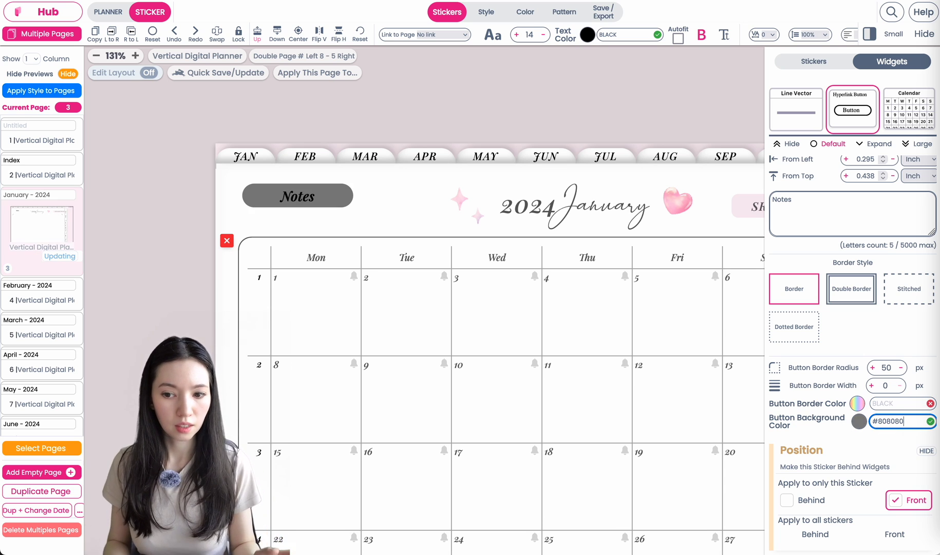
left_click(859, 421)
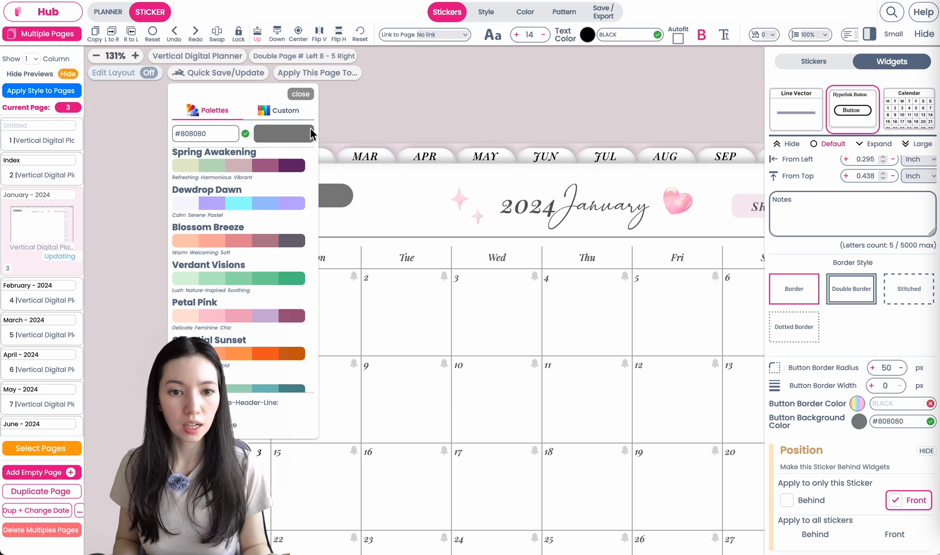
left_click(301, 95)
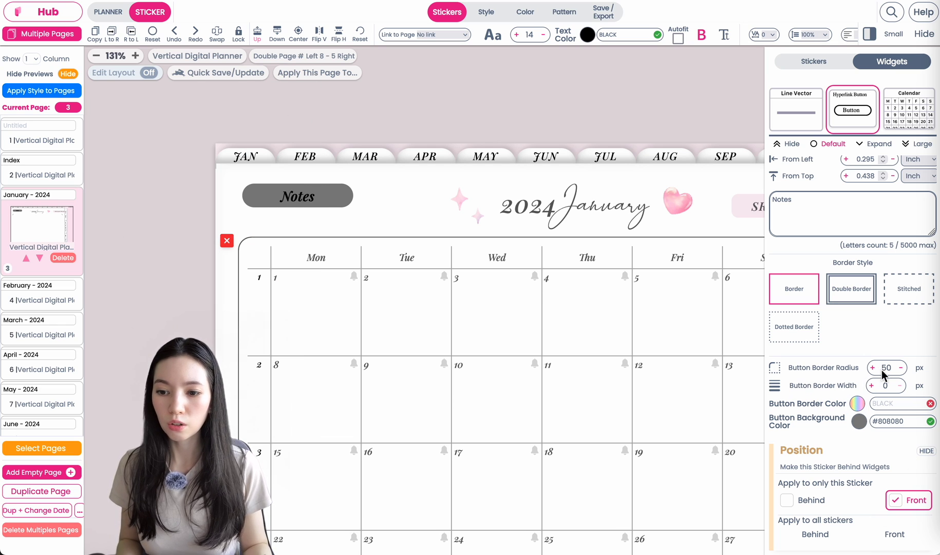
Set the button border to 2 px wide and coloured PINK.
left_click(883, 385)
type("0")
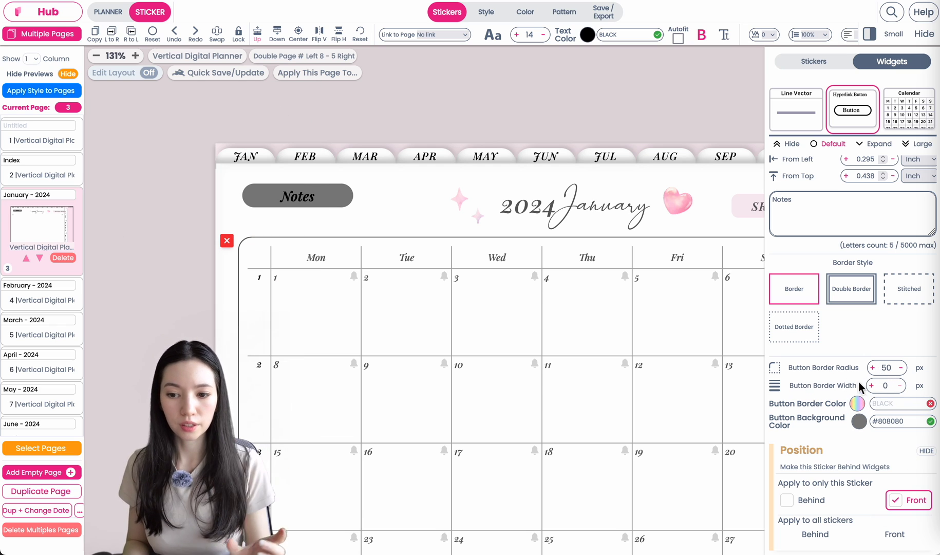
left_click(872, 386)
left_click(872, 385)
left_click(871, 385)
left_click(872, 385)
left_click(872, 385)
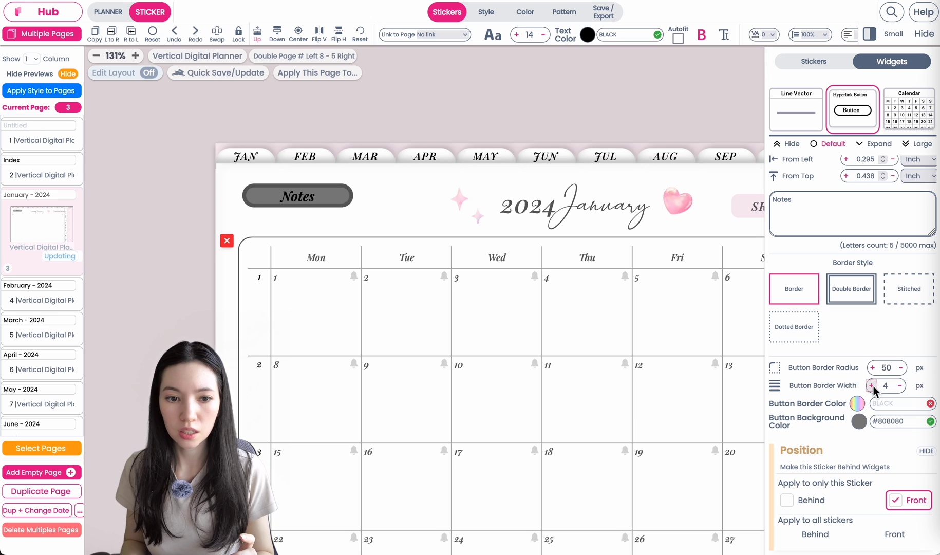
left_click(901, 386)
left_click(901, 386)
left_click(901, 385)
left_click(900, 386)
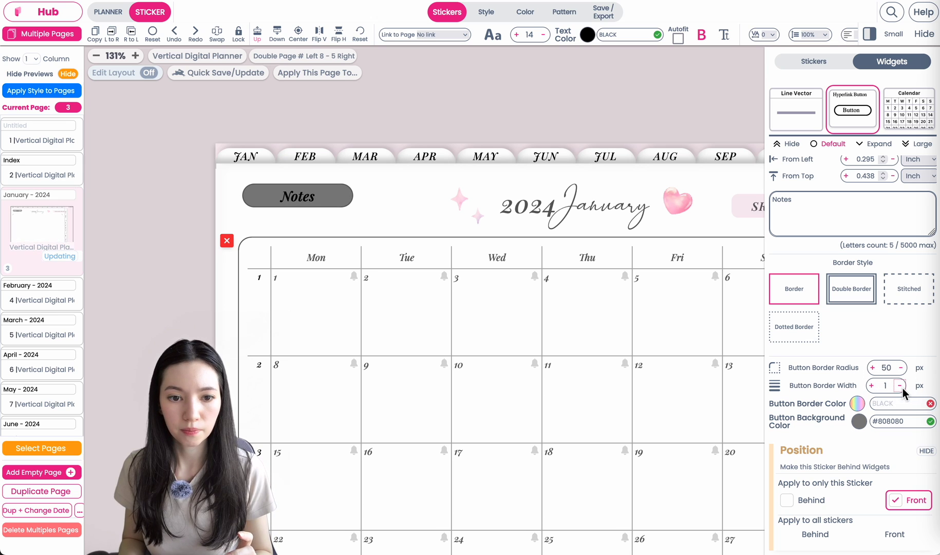
left_click(873, 386)
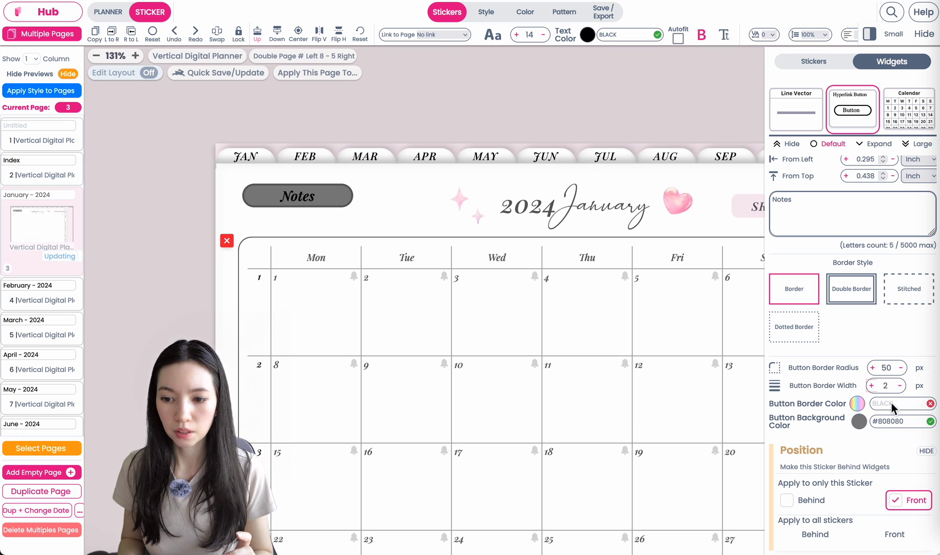
left_click(892, 403)
type("PINK")
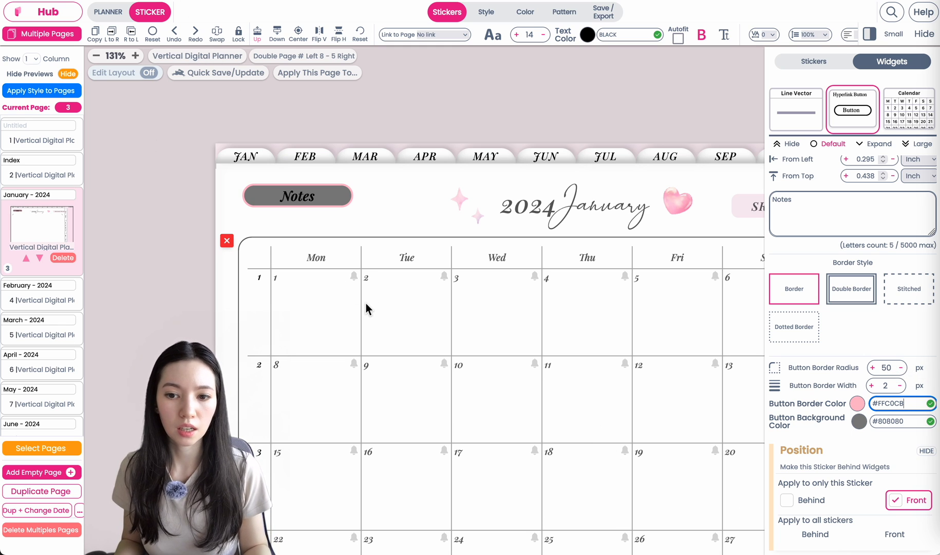
Narrow the Notes button to fit its label, then scroll the page list to the bottom.
left_click(308, 203)
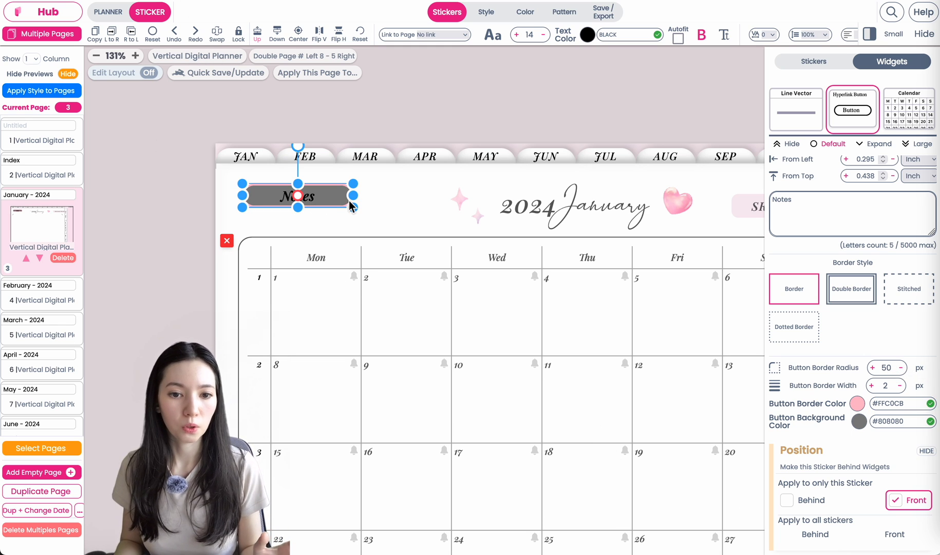
mouse_move(349, 200)
left_mouse_down()
mouse_move(302, 207)
mouse_move(344, 205)
mouse_move(308, 205)
mouse_move(336, 208)
left_mouse_up()
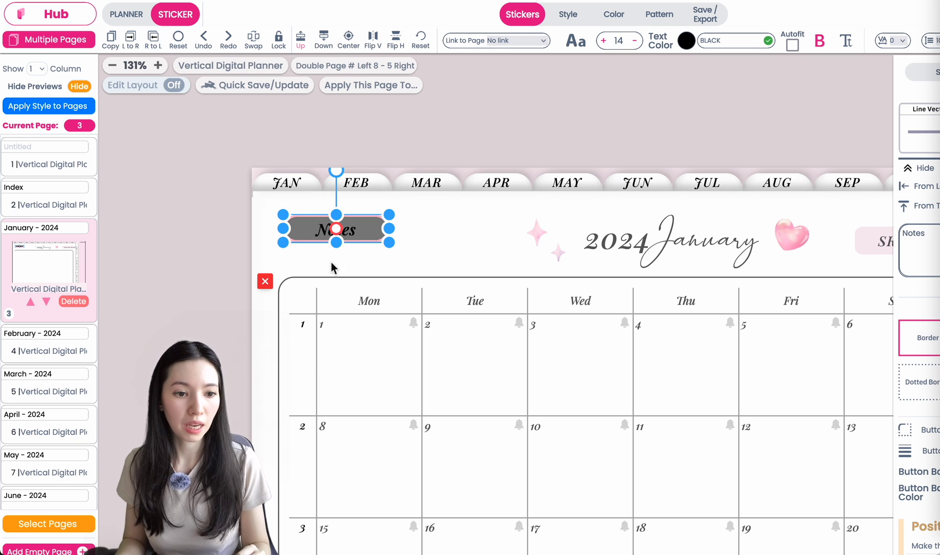
scroll(8, 394, "down", 10)
left_click_drag(94, 174, 93, 499)
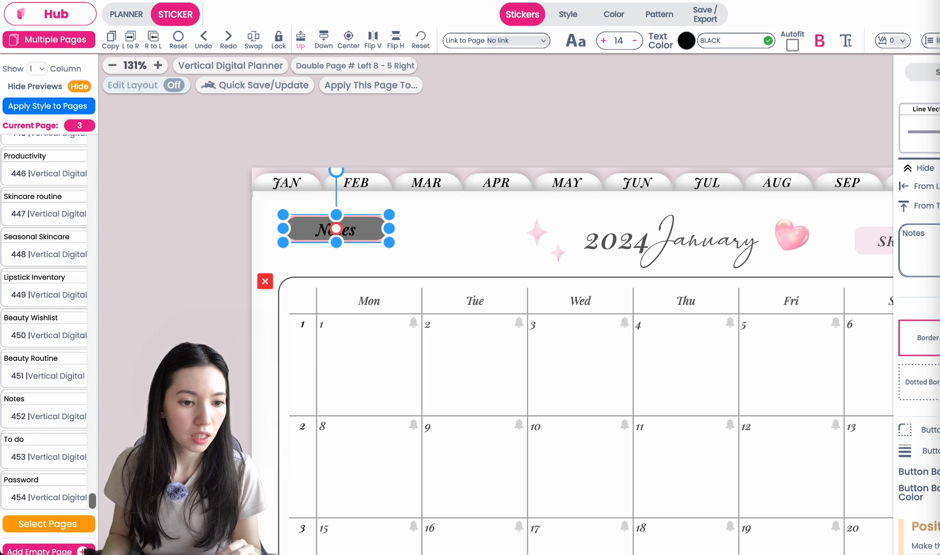
scroll(29, 415, "up", 5)
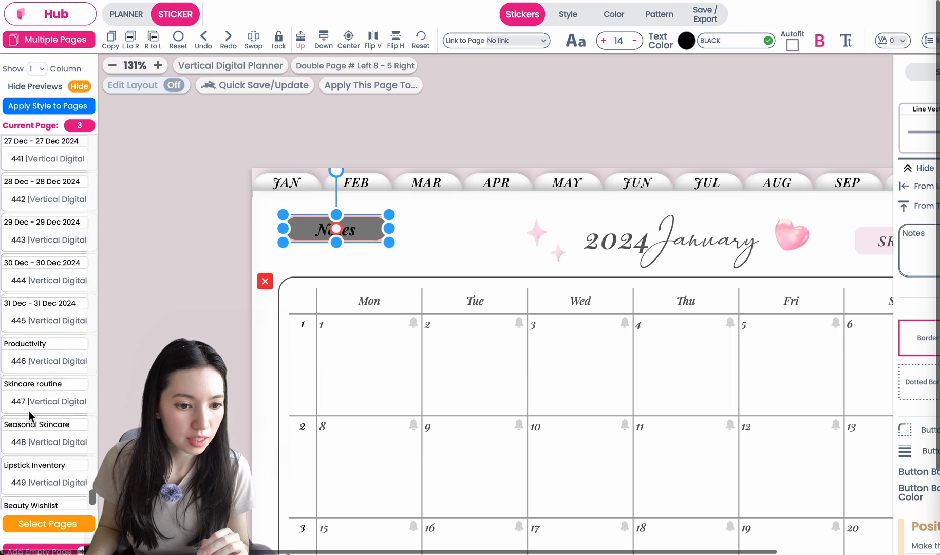
scroll(29, 414, "down", 5)
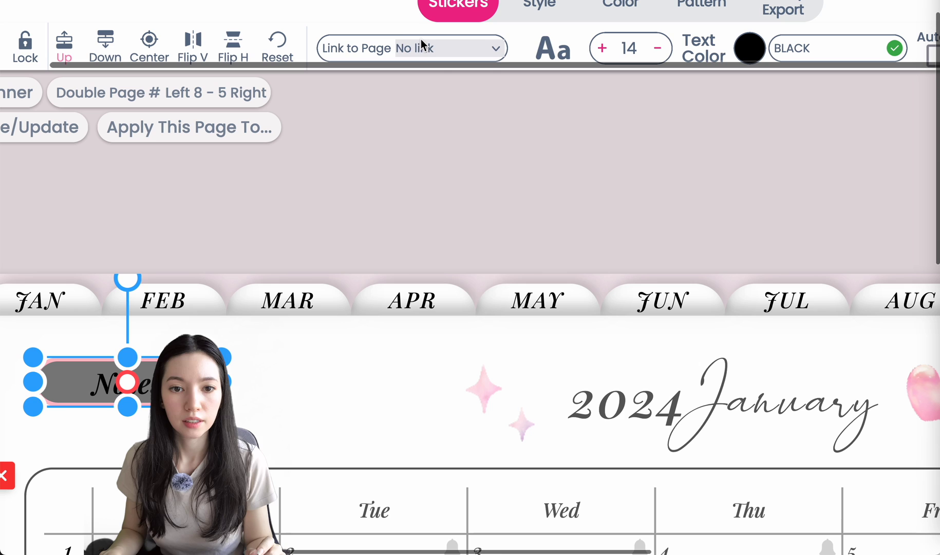
Link the Notes button by 'detect text' with Notes as the text to detect.
left_click(420, 39)
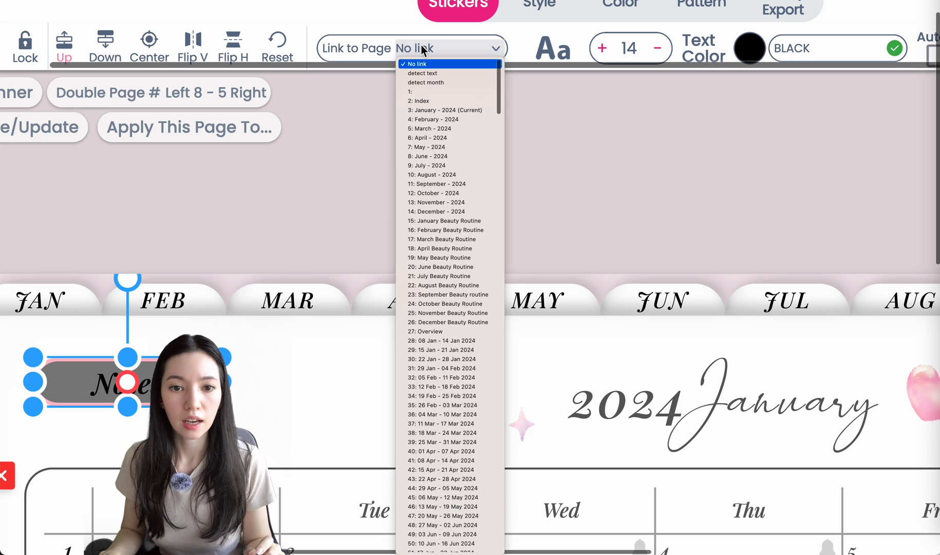
left_click(424, 71)
left_click(587, 48)
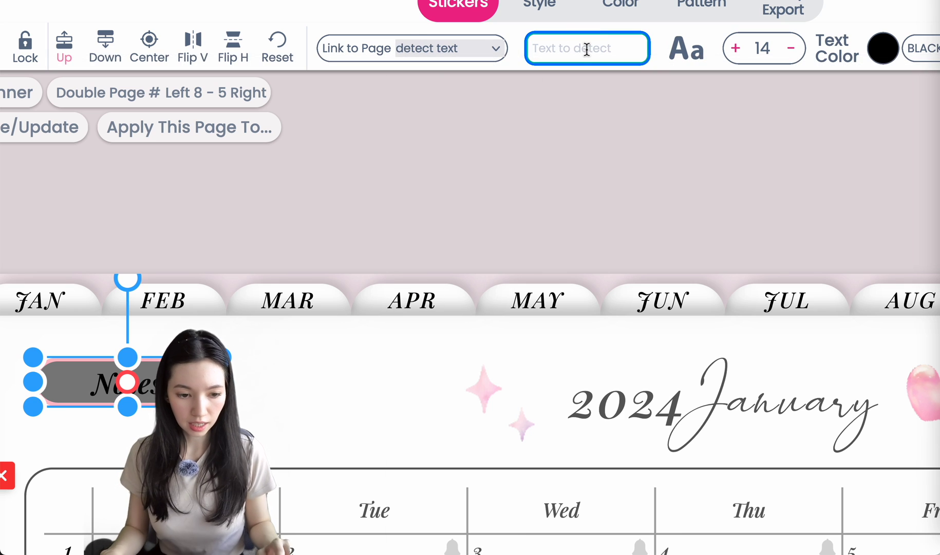
type("Notes")
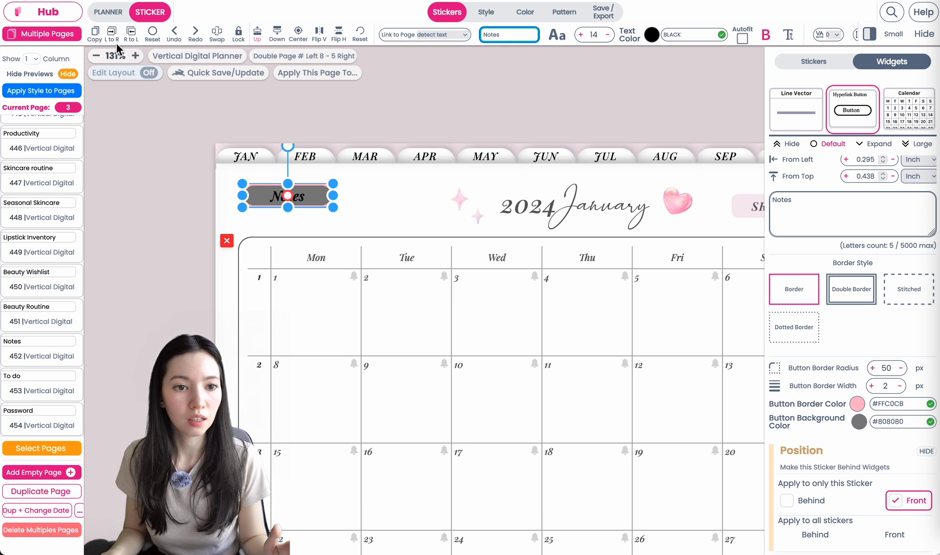
Copy the Notes button and paste it onto the Lipstick Inventory page (449).
left_click(95, 35)
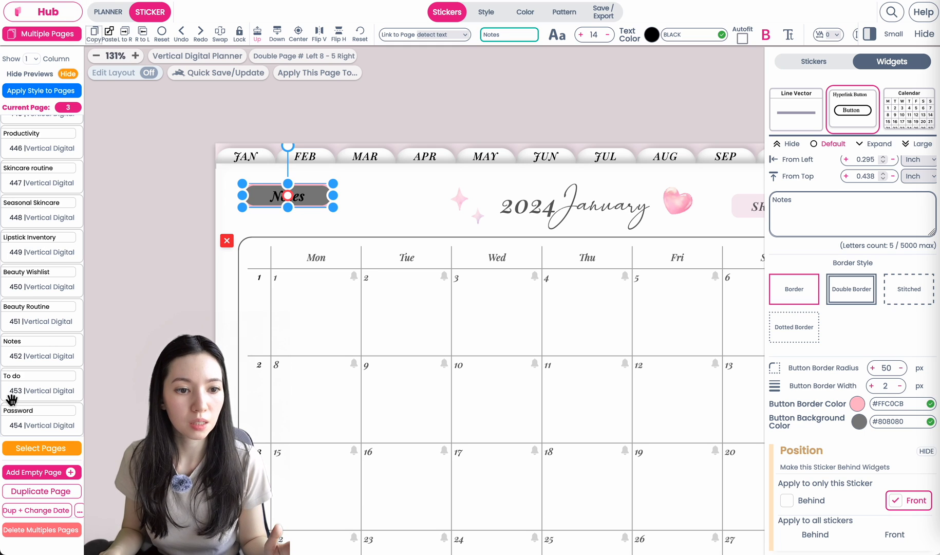
left_click(47, 253)
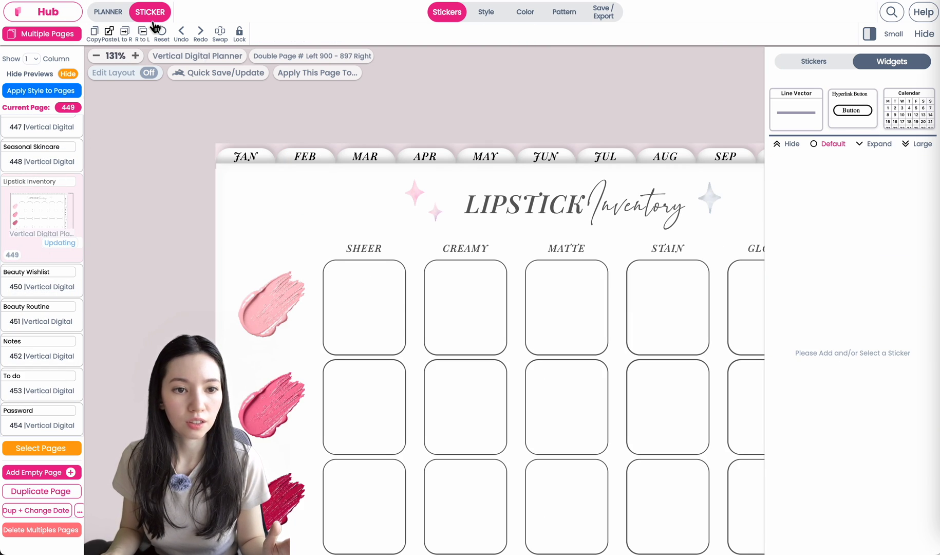
left_click(119, 35)
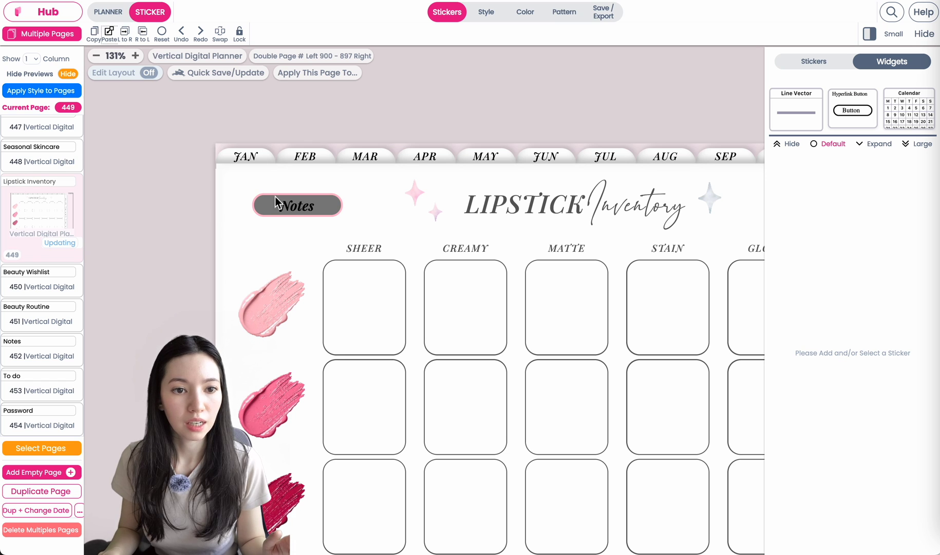
left_click(307, 214)
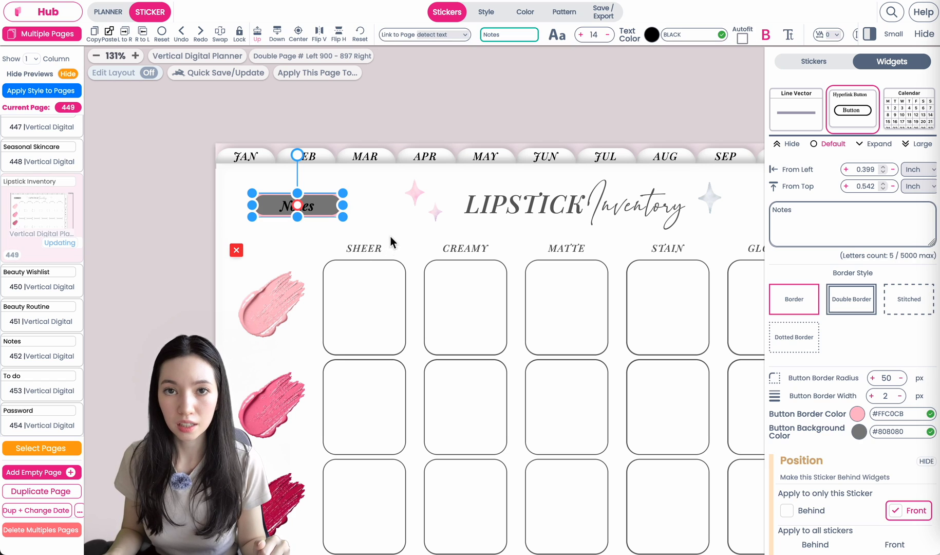
left_click(392, 235)
left_click(309, 213)
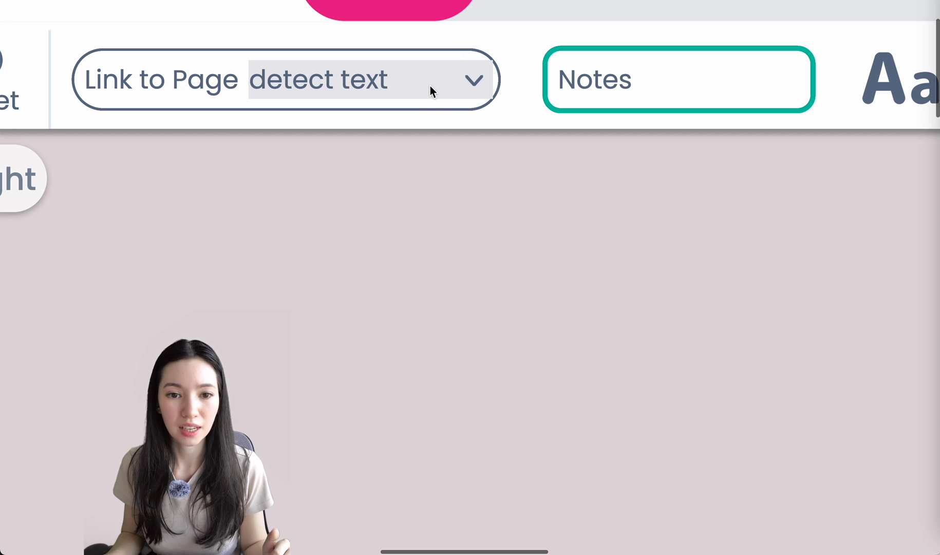
Switch the second button's link to 'detect month' and enter Jan as the month.
left_click(396, 83)
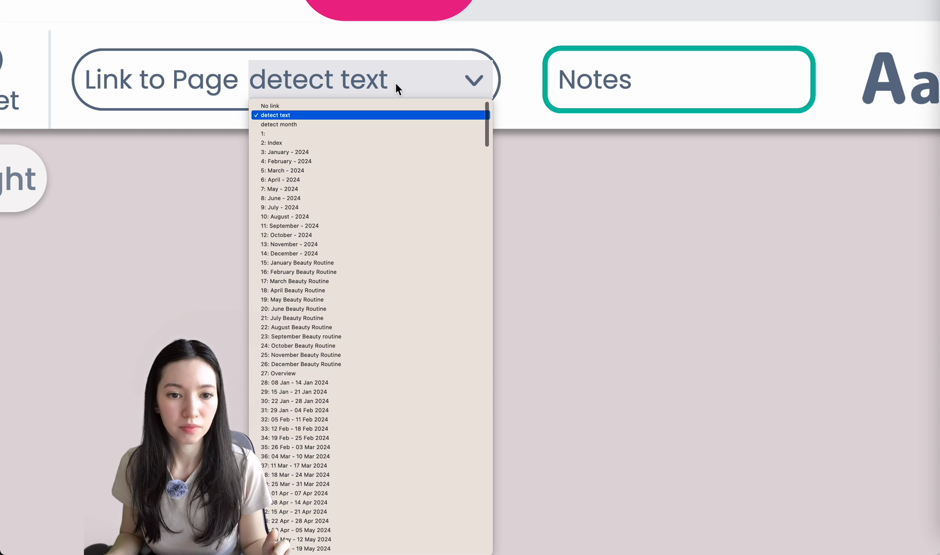
left_click(312, 125)
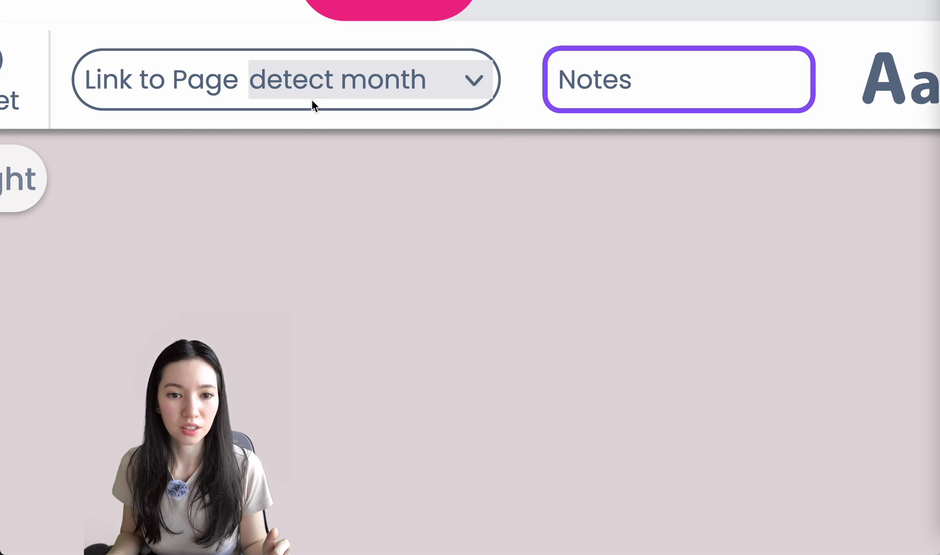
left_click(671, 85)
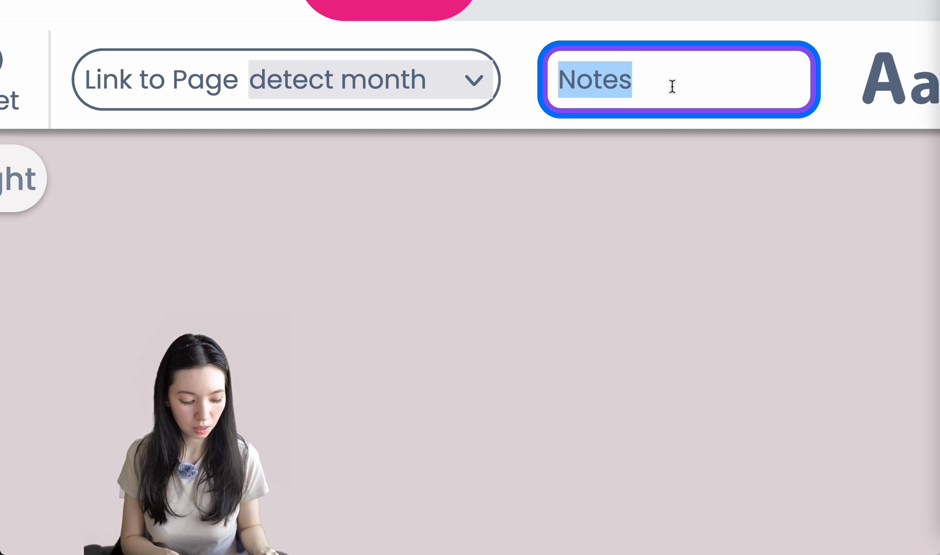
type("Jan")
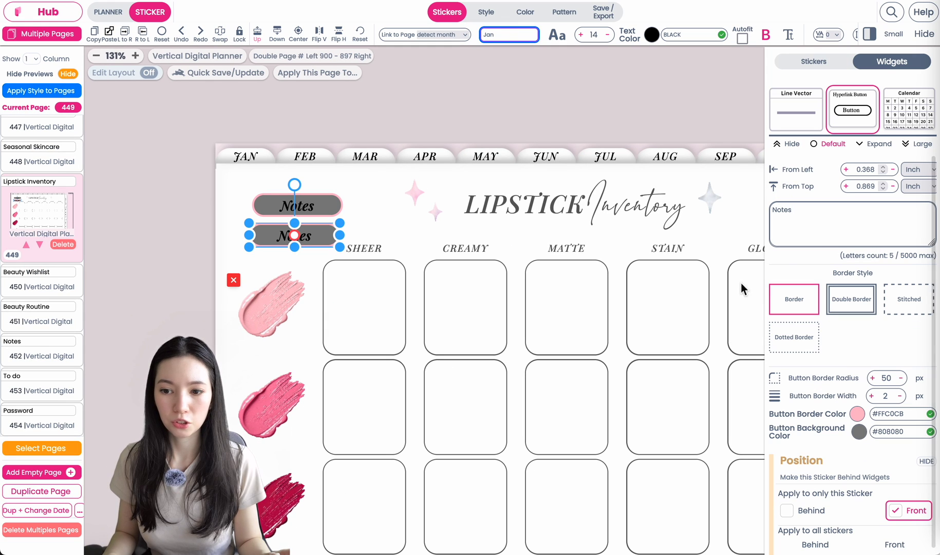
Change the second button's label to 'January' and copy the button.
left_click(825, 226)
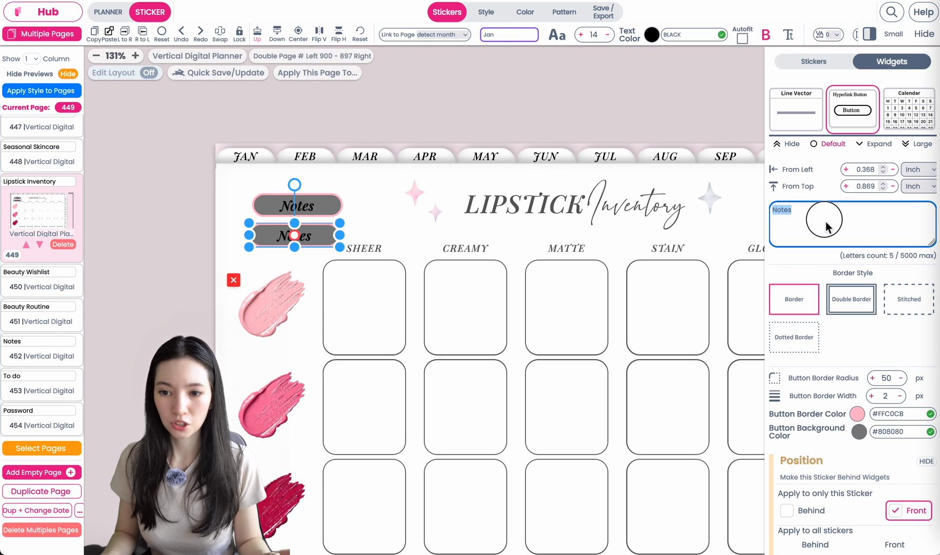
type("Janua")
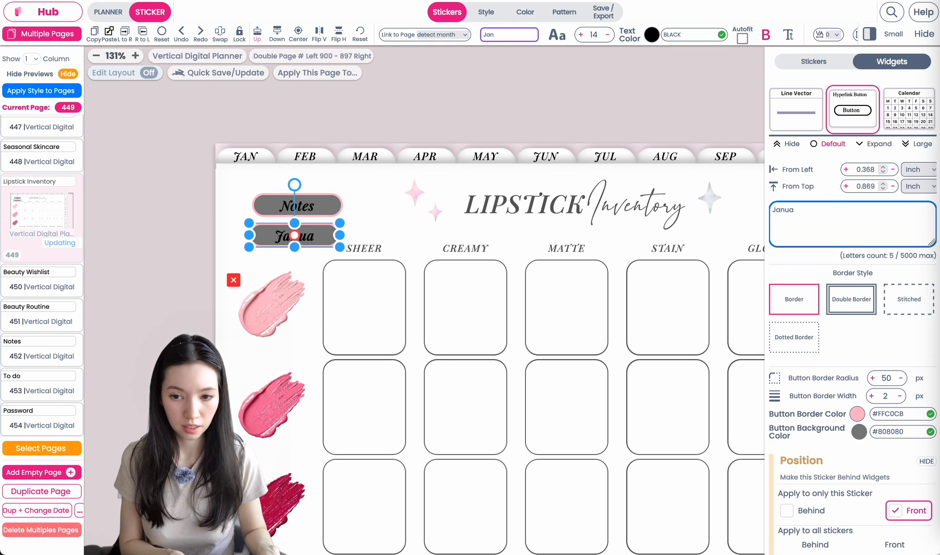
type("ry")
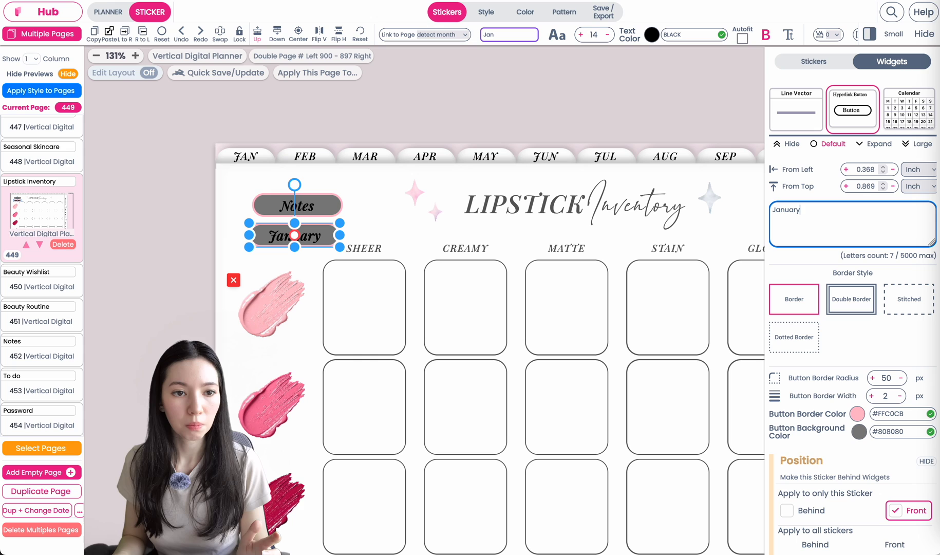
left_click(102, 39)
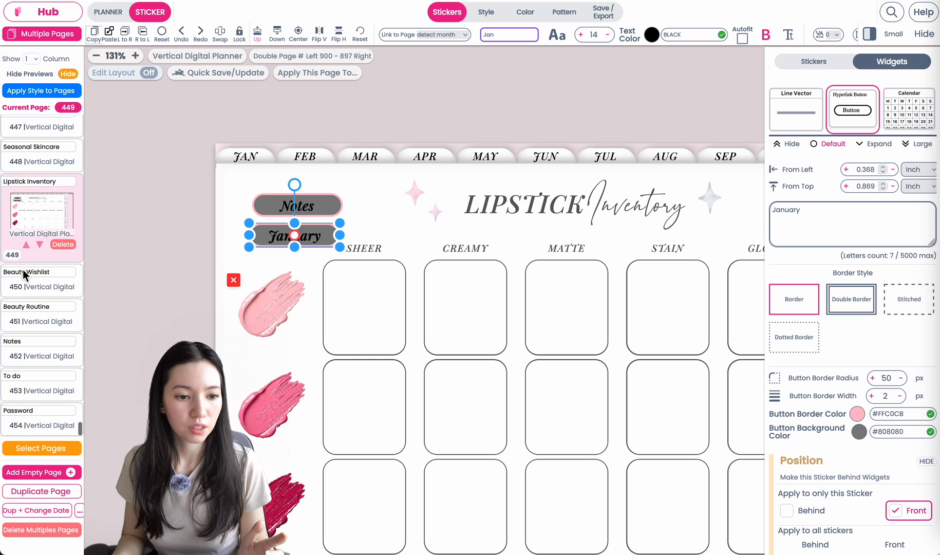
Paste the January button onto Password Tracker page 454, just below the FEB and MAR tabs.
left_click(30, 424)
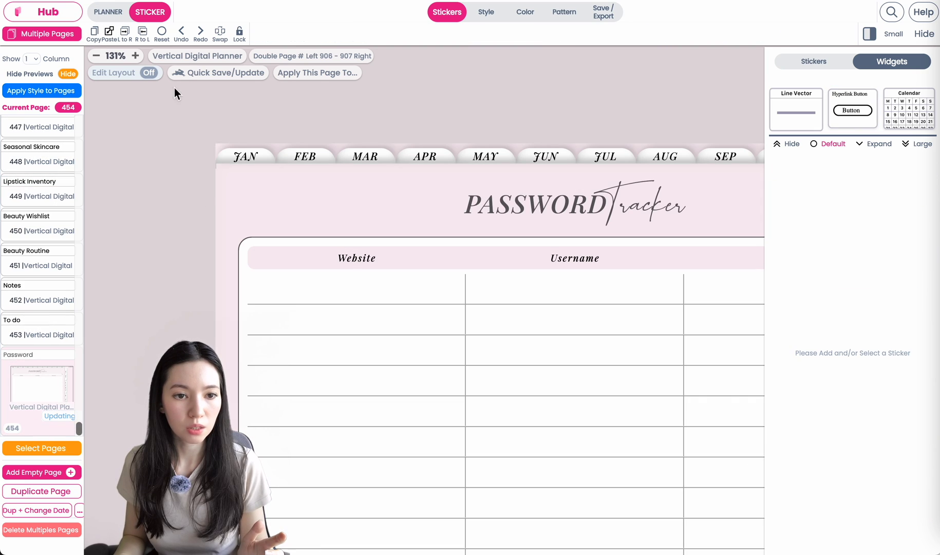
left_click(112, 40)
left_click(315, 254)
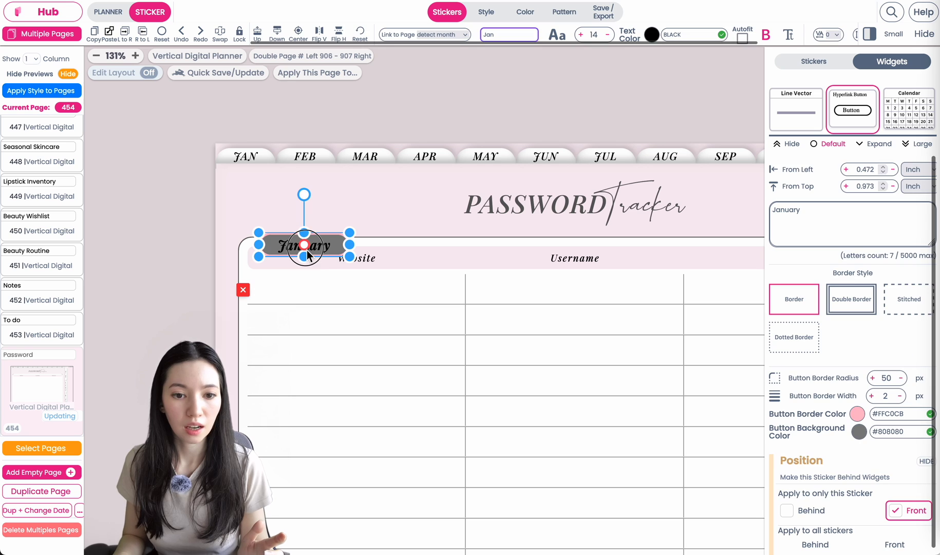
left_click_drag(329, 212, 328, 212)
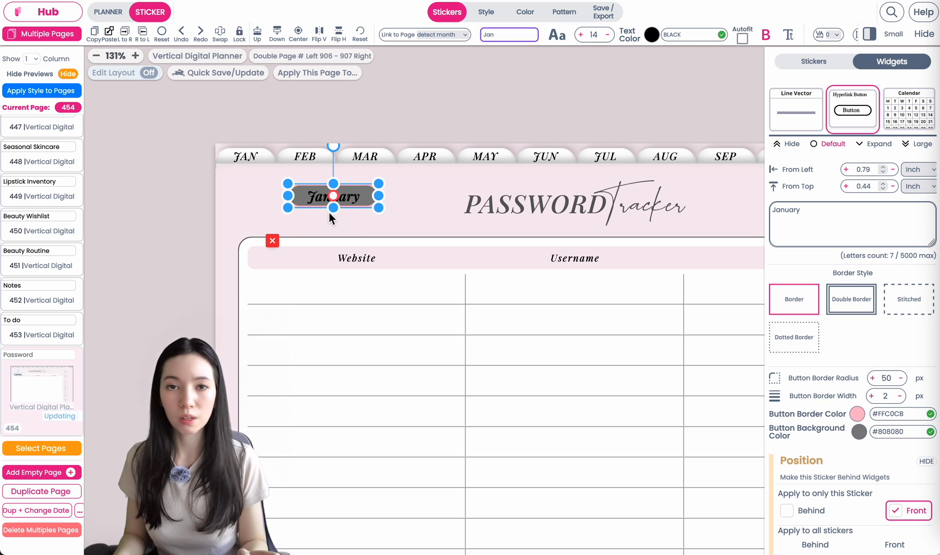
Scroll the page list back up and return to the January 2024 calendar page.
scroll(43, 198, "up", 15)
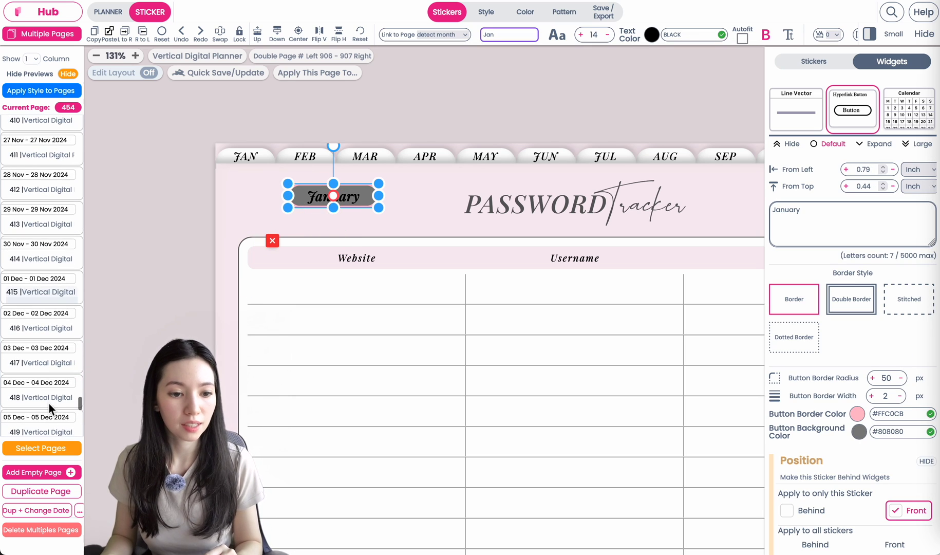
left_click_drag(77, 400, 78, 120)
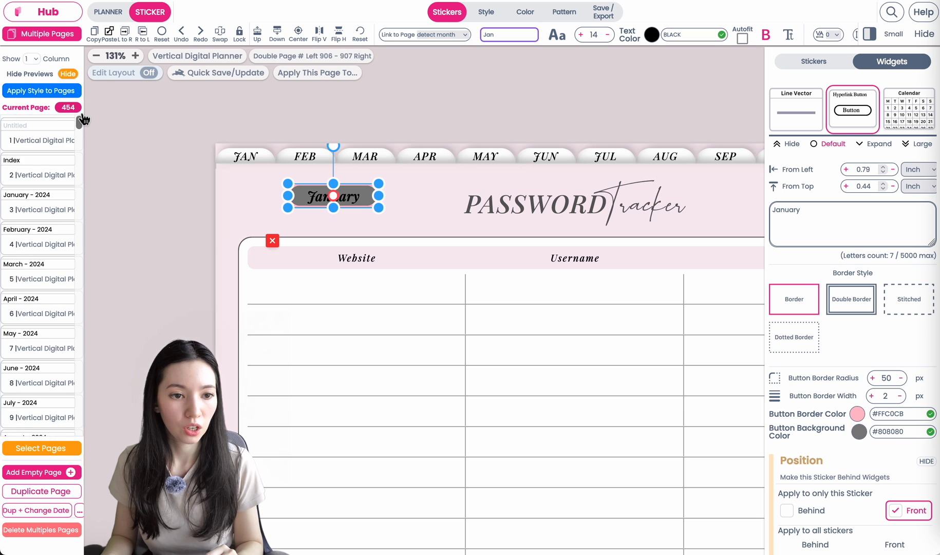
left_click(38, 212)
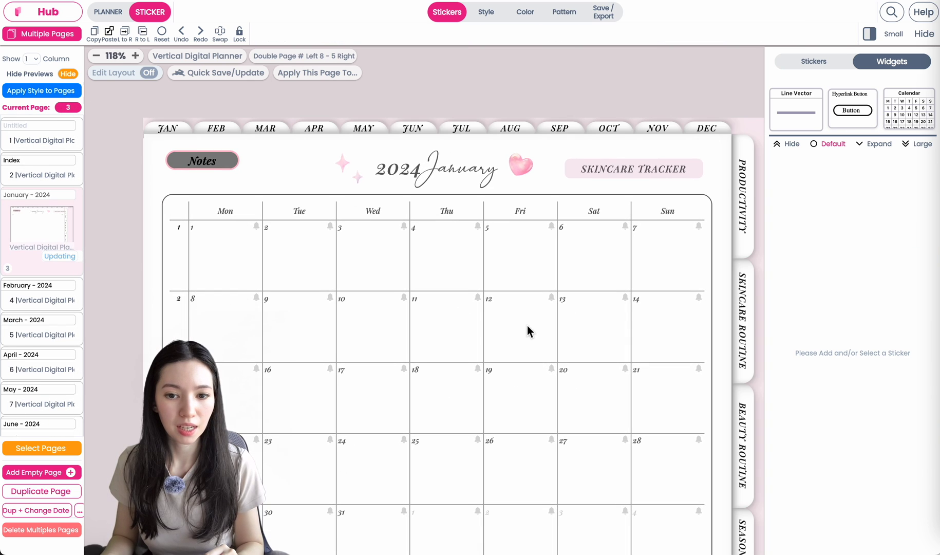